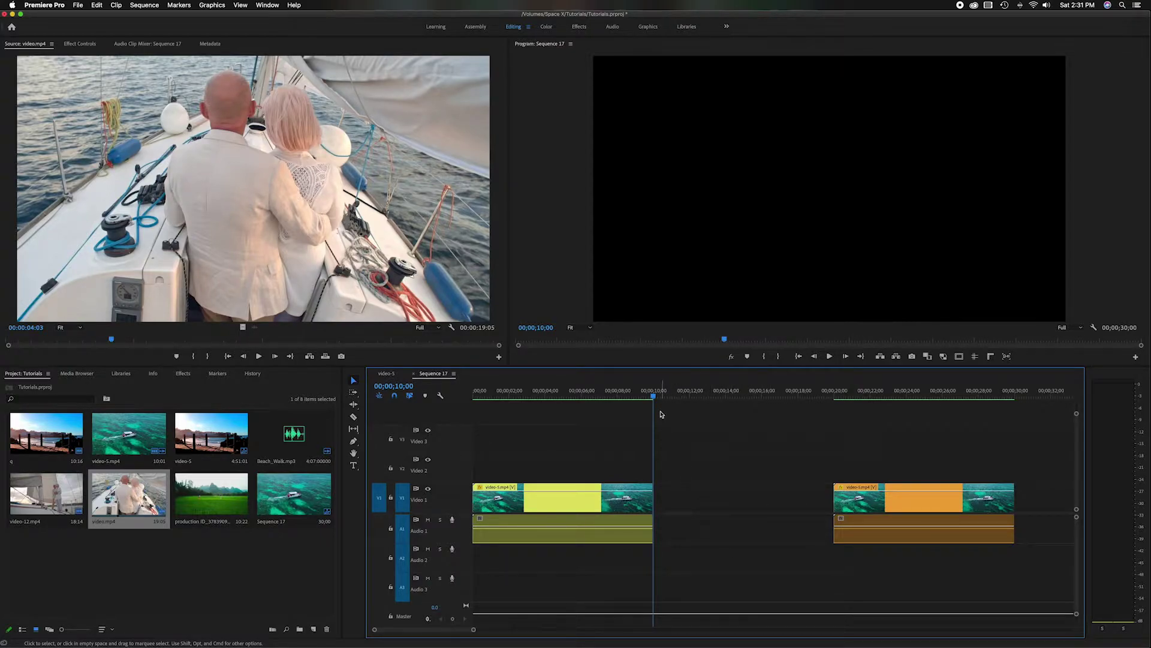
- Position the source clip's playhead at 00:00:05:00 and mark an Out point there
click(169, 331)
drag(112, 340, 508, 345)
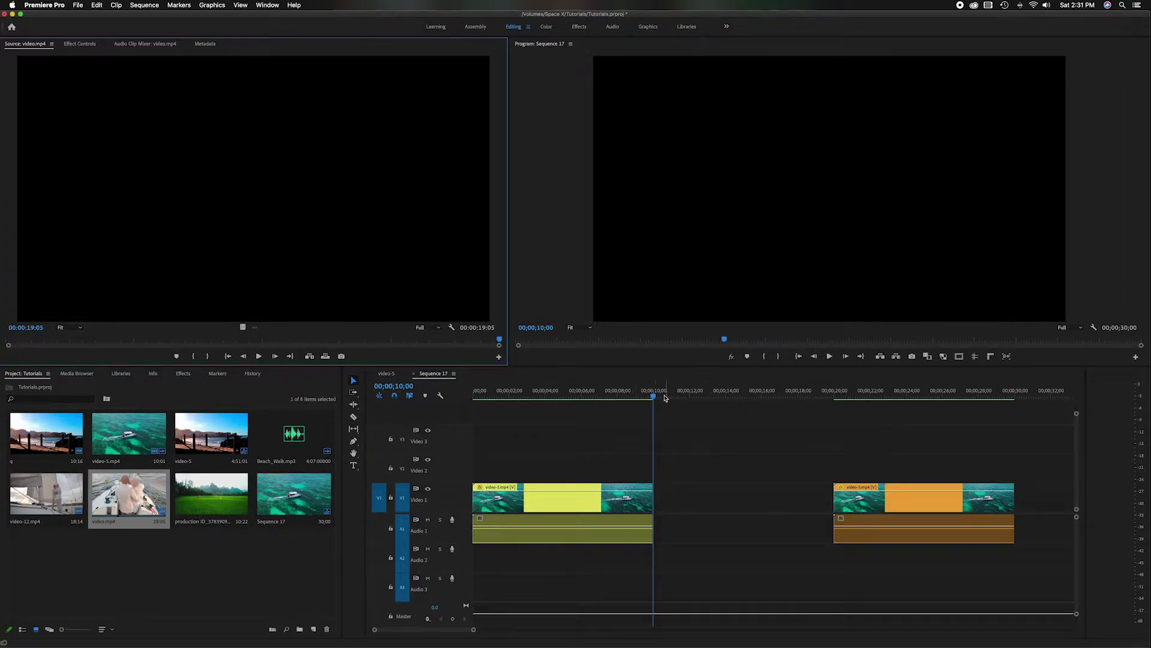
drag(499, 340, 95, 346)
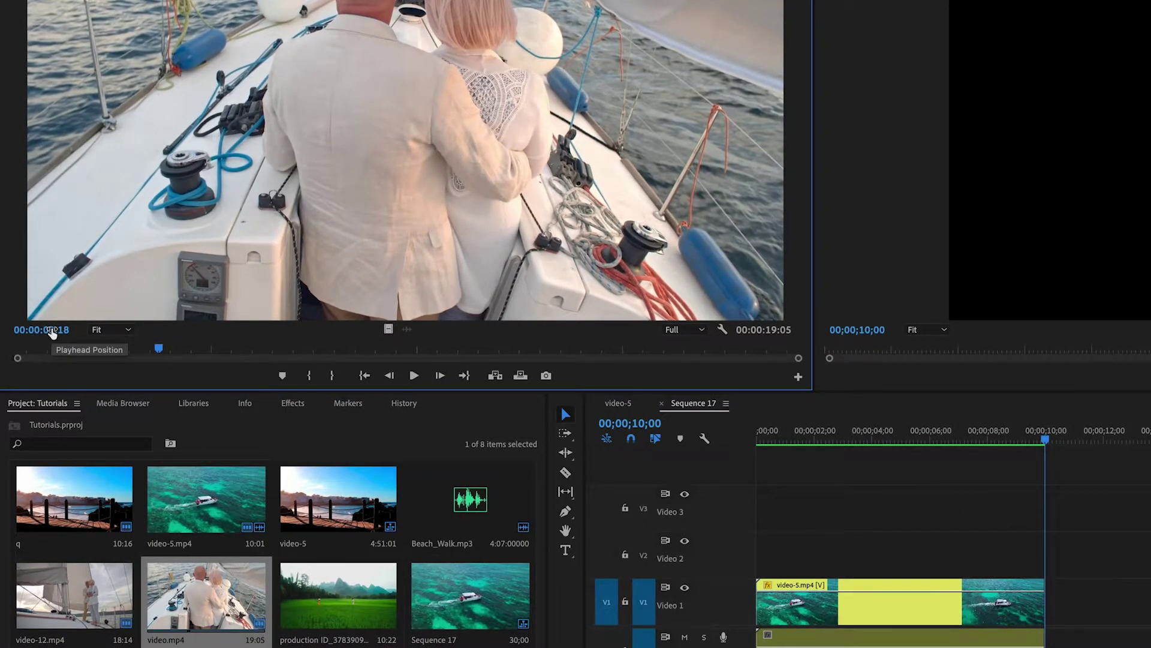
click(53, 329)
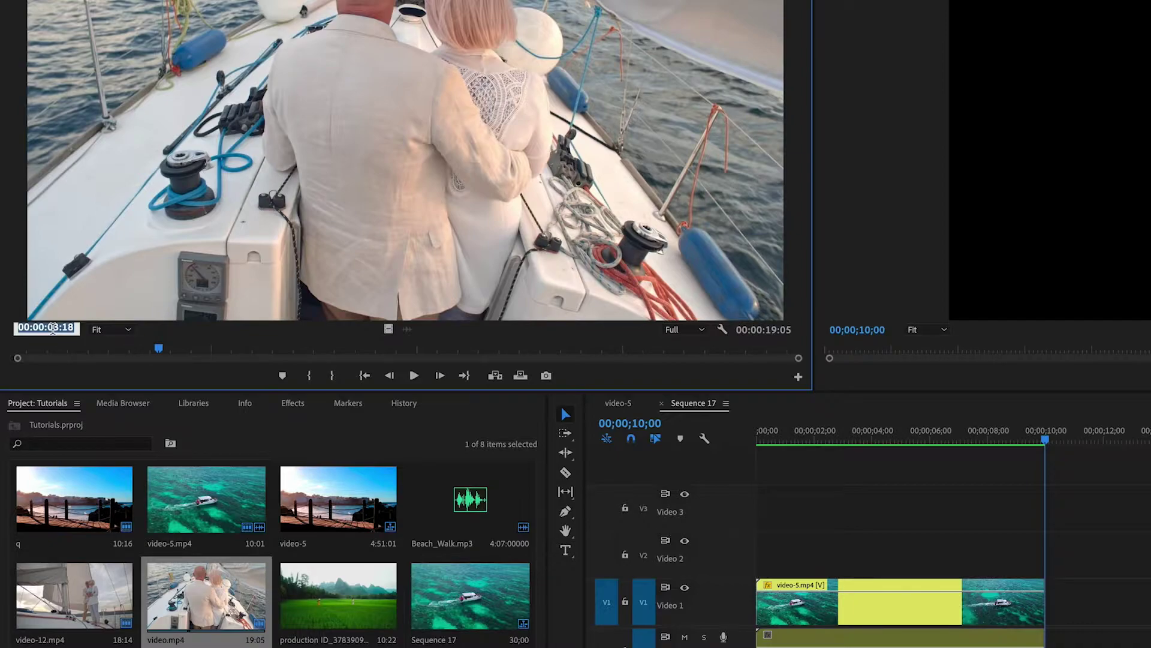
text(500)
key(Return)
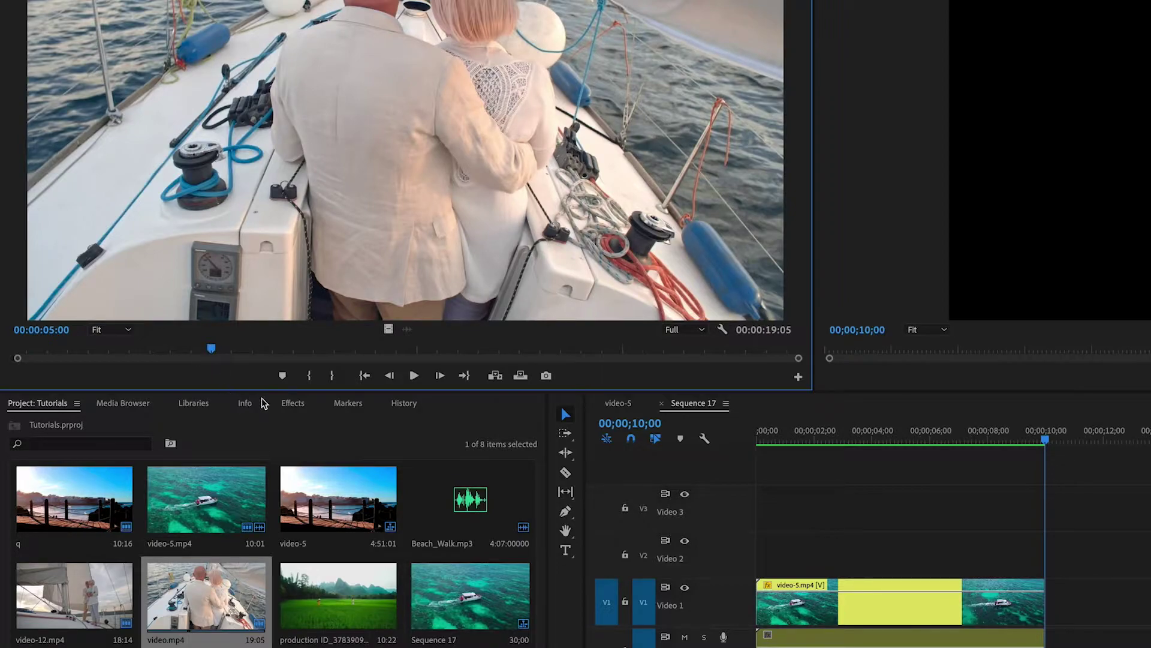
click(333, 376)
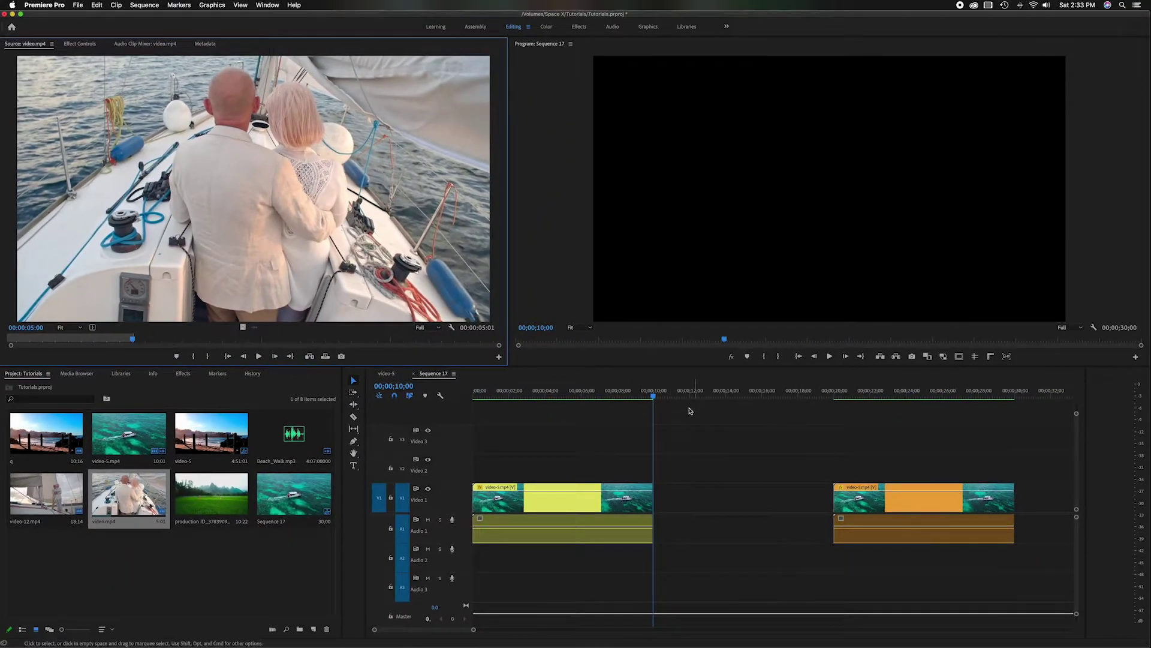
- Try an overwrite edit of the marked video.mp4 excerpt onto Video 1 at 00;00;11;12, and undo it
click(659, 387)
drag(653, 397, 680, 397)
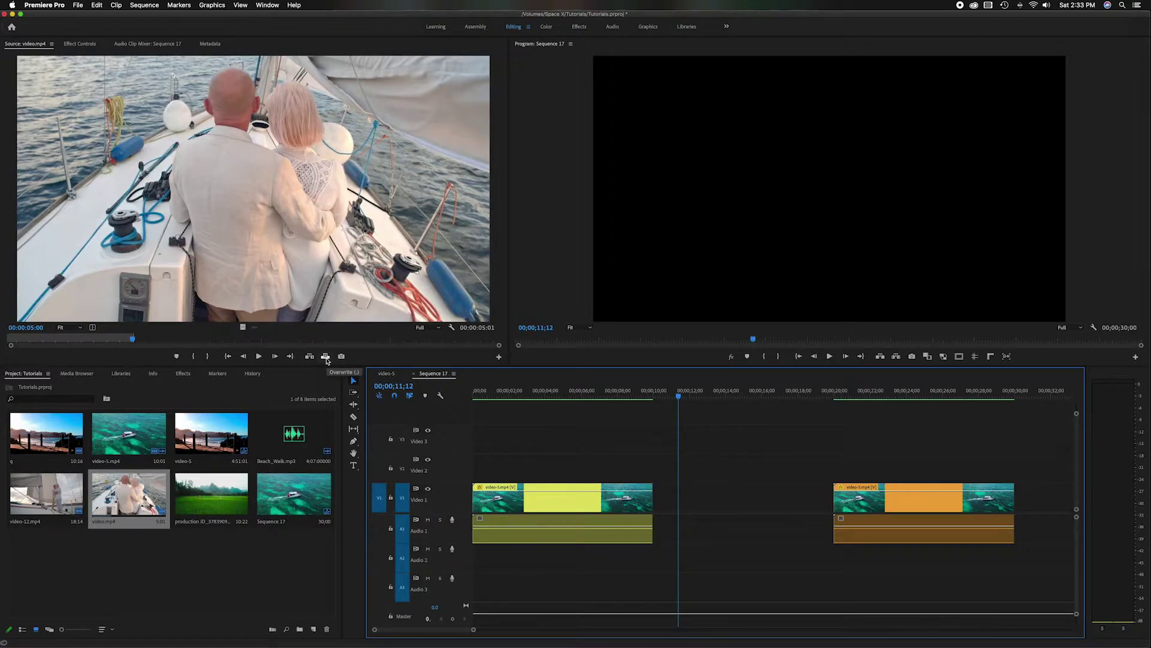
click(325, 357)
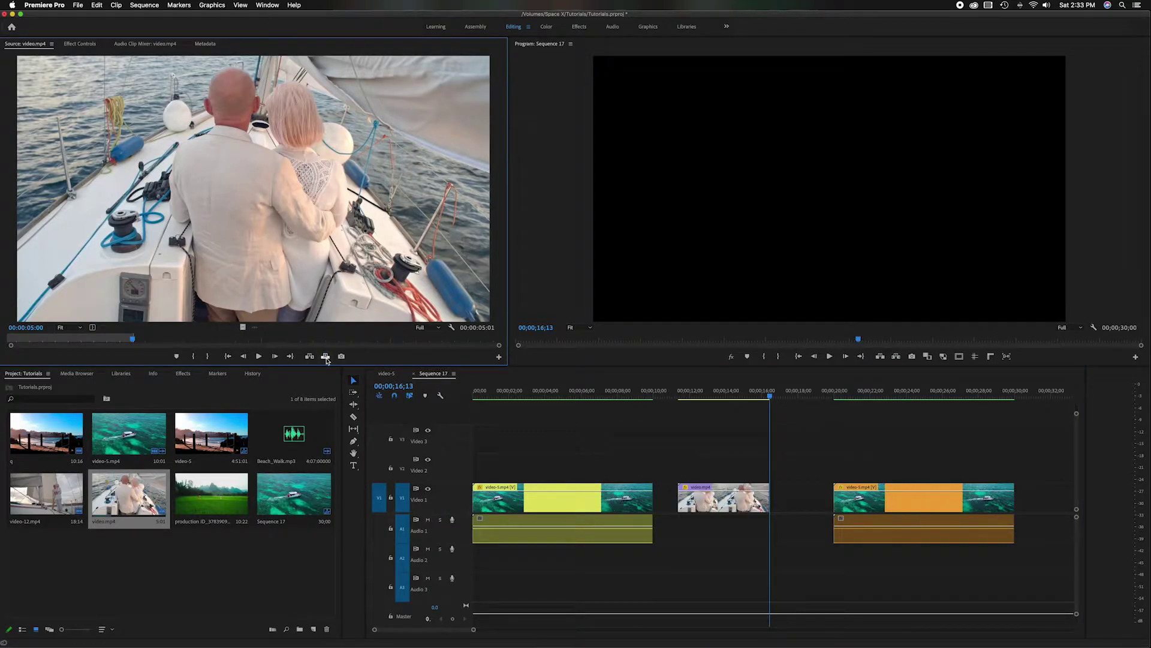
click(678, 396)
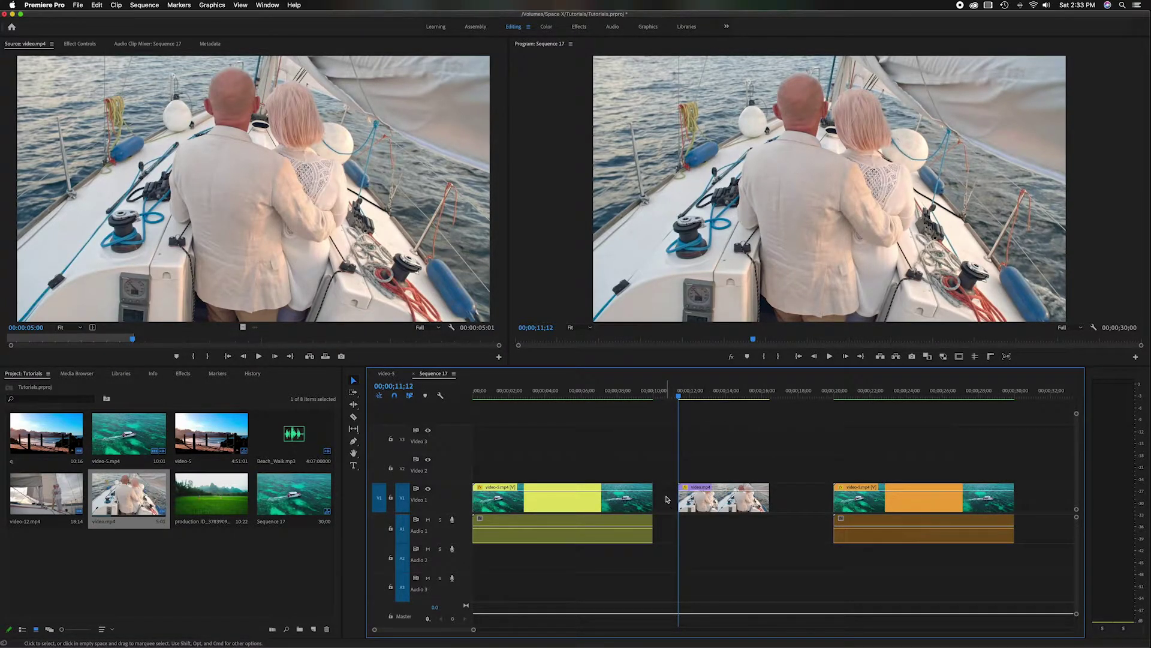
key(super+z)
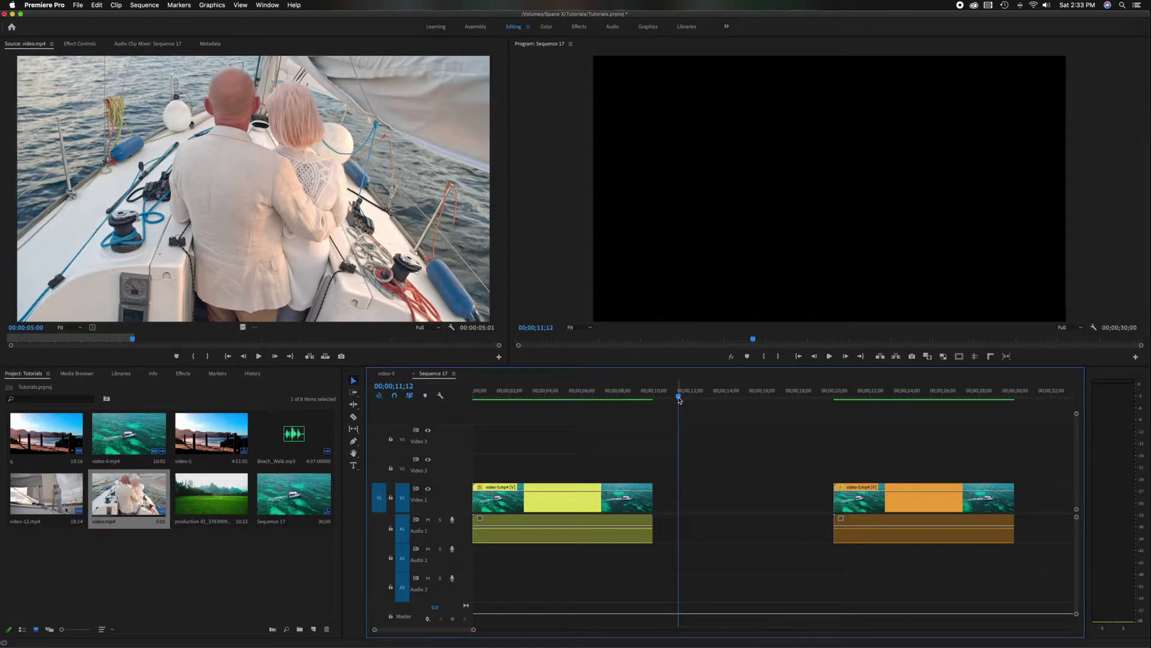
- Mark a sequence In point at 00;00;11;12, try overwriting video.mp4 from it with the playhead at 00;00;04;08, and clear the sequence marks
key(i)
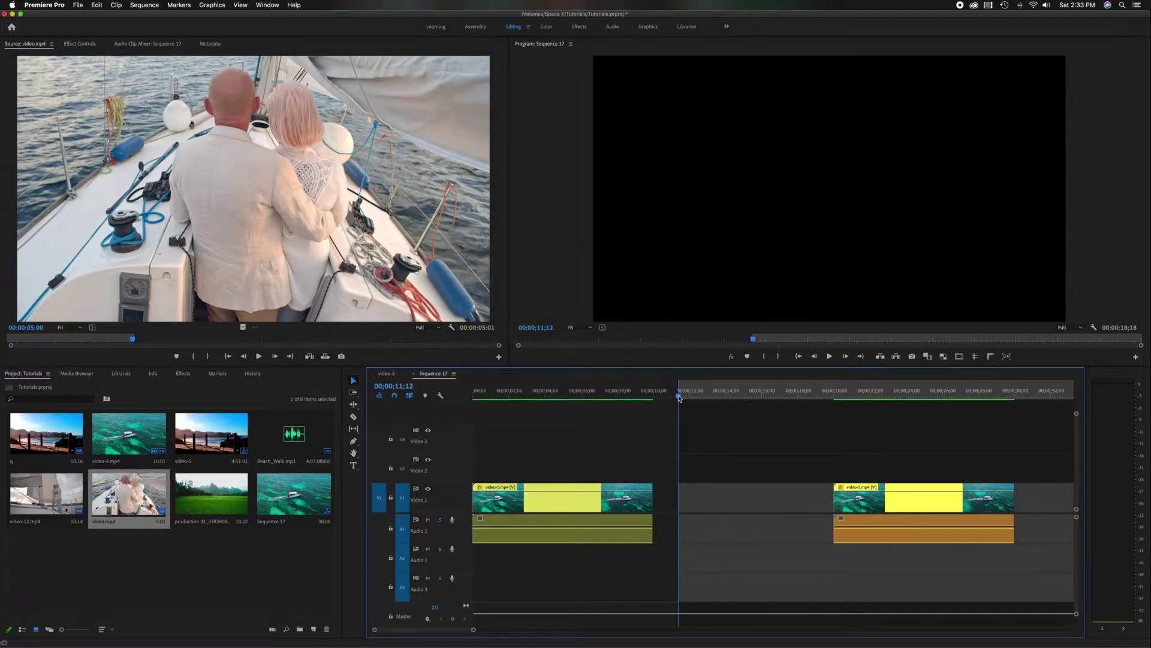
drag(679, 398, 551, 398)
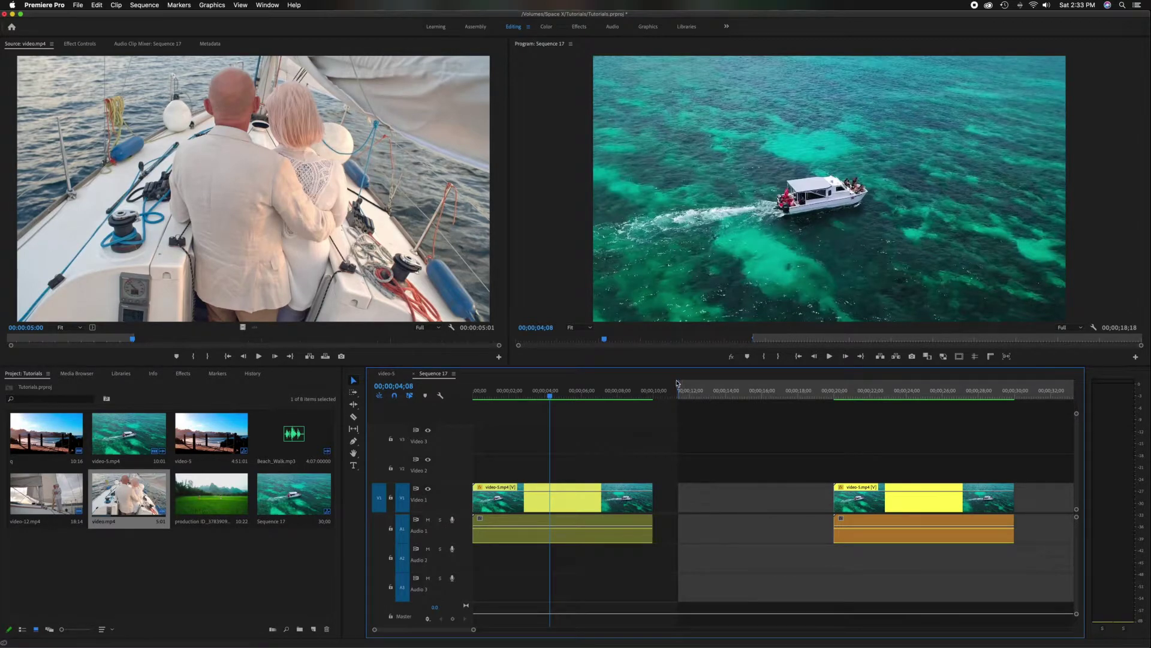
click(326, 356)
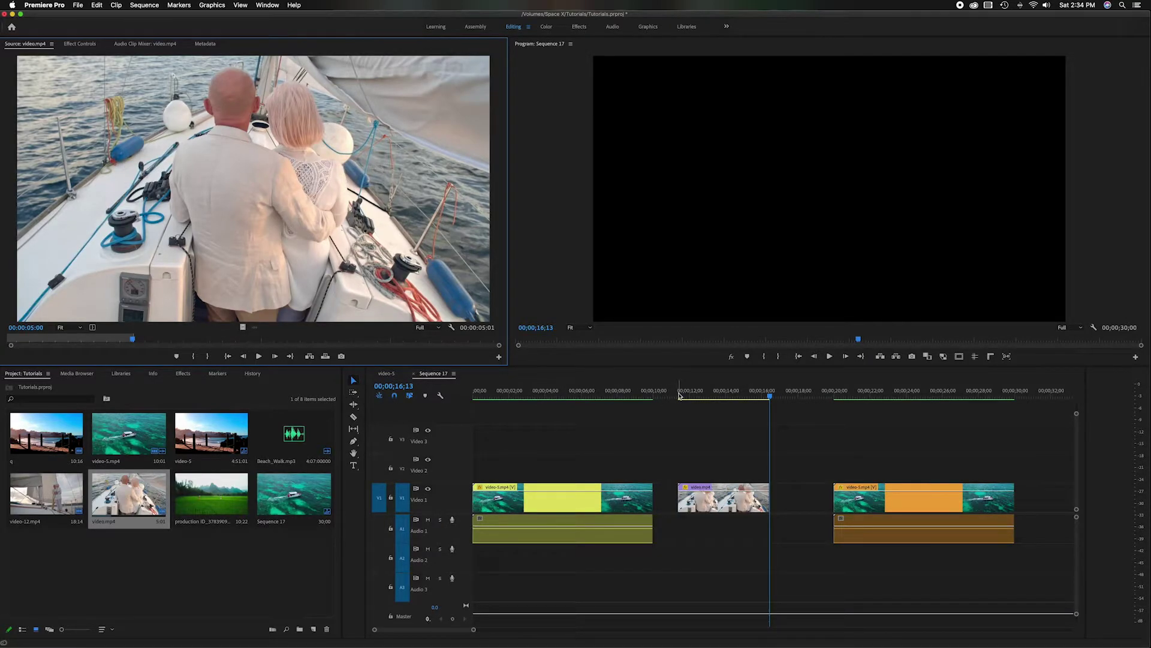
key(super+z)
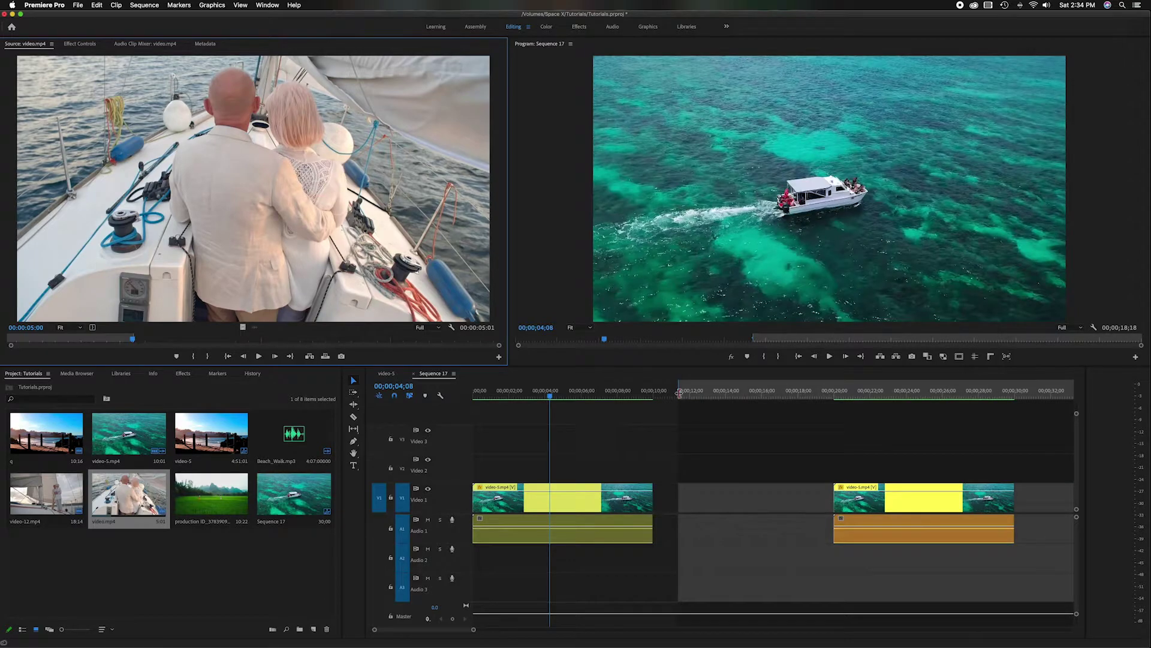
right_click(680, 392)
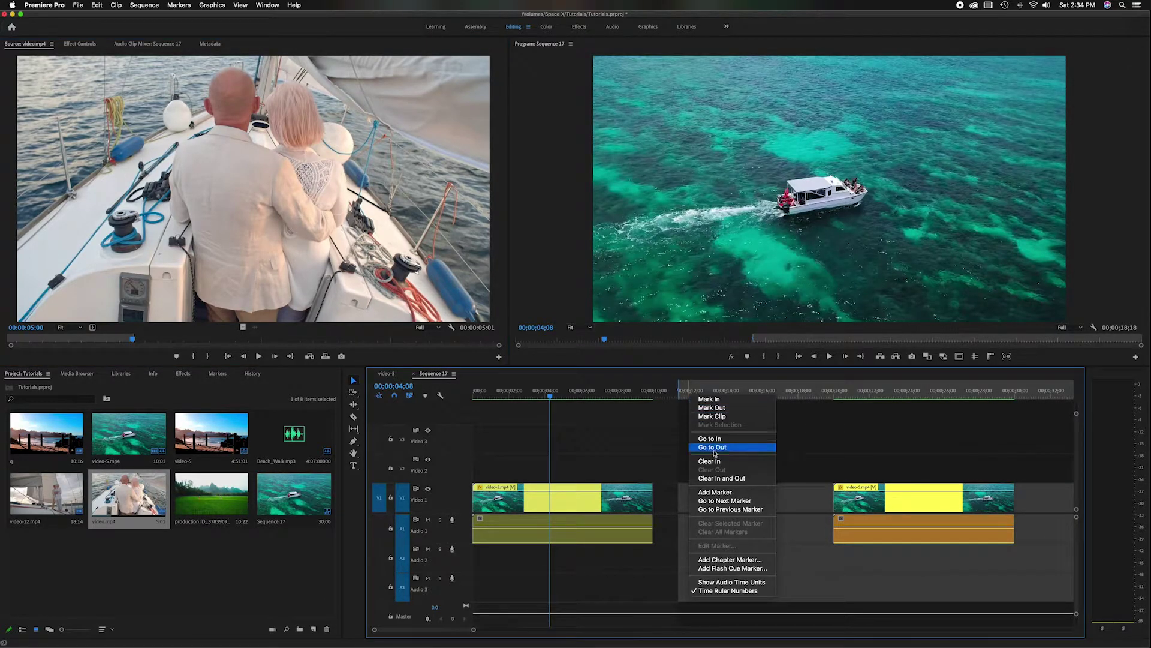
click(714, 478)
- Mark a sequence Out point at 00;00;17;17 and overwrite video.mp4 against it with the playhead parked at 00;00;22;00
drag(714, 394, 791, 392)
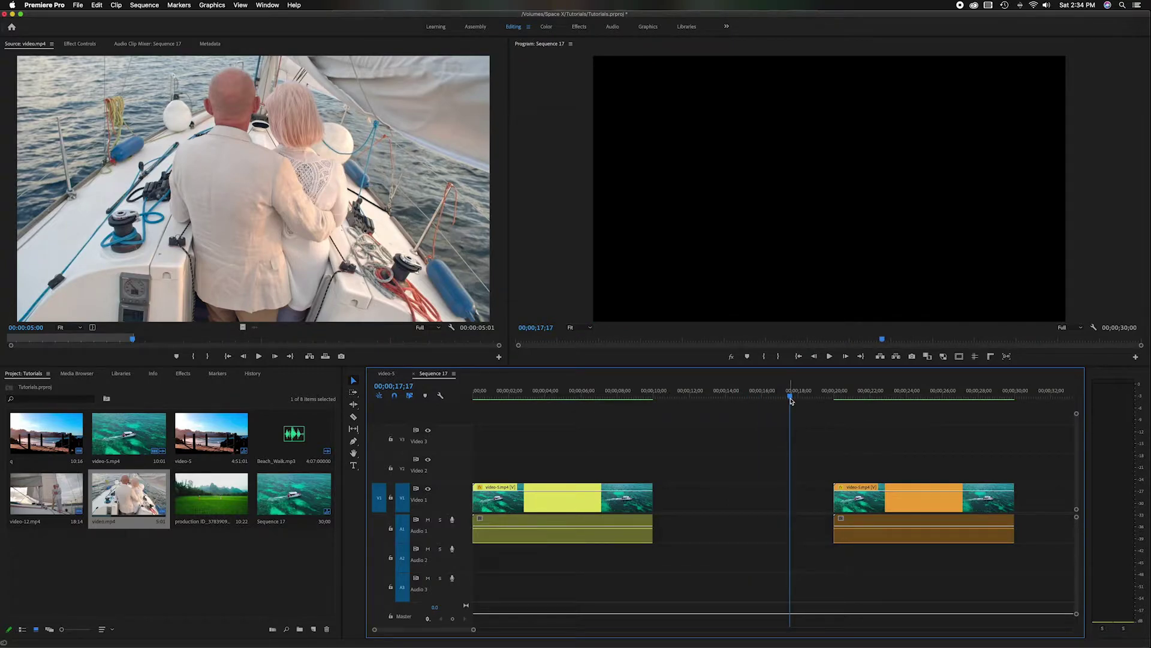
key(o)
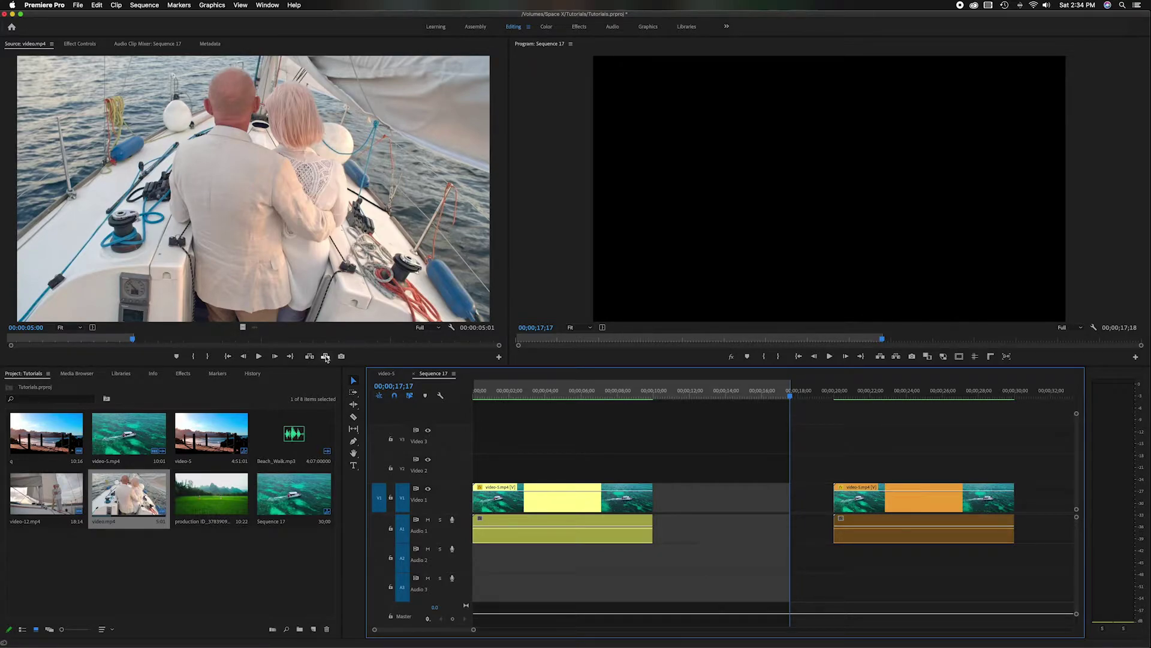
drag(791, 396, 870, 396)
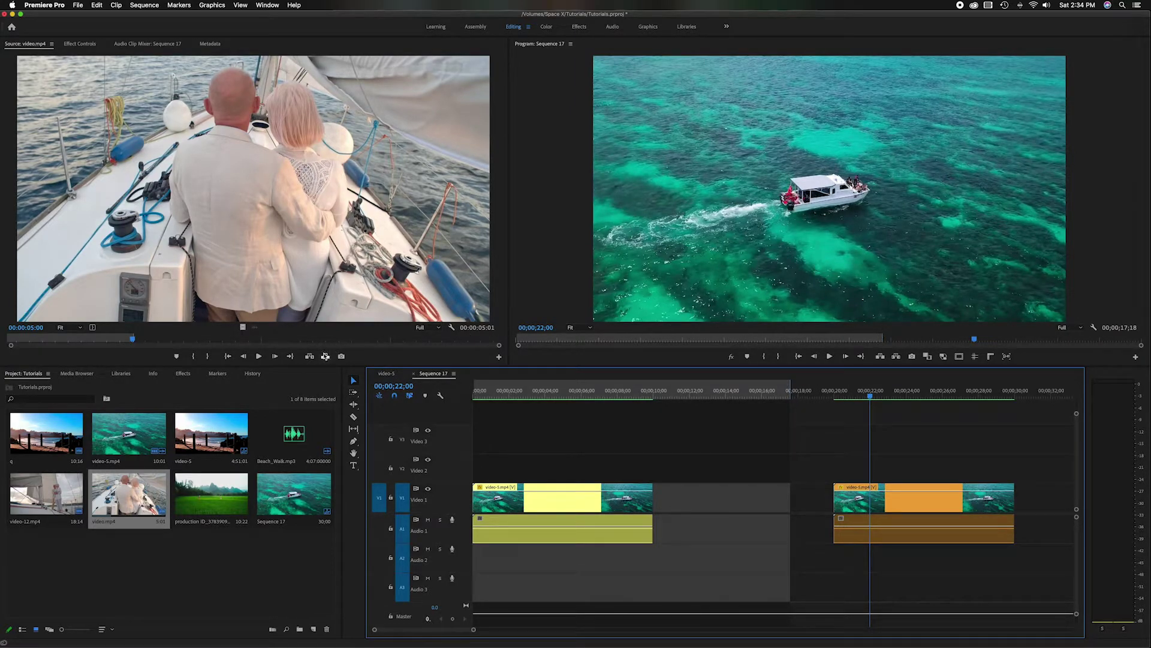
click(325, 356)
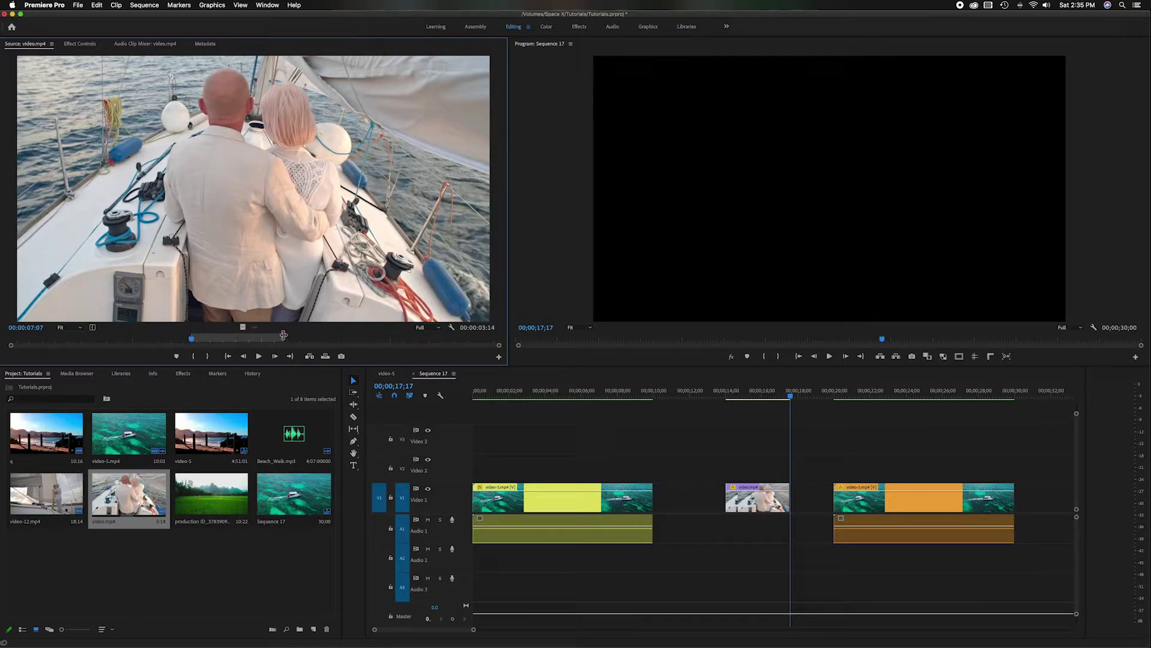
- Delete the video.mp4 clip from the gap between the two video-5.mp4 clips
mouse_move(793, 399)
mouse_down()
mouse_move(822, 394)
mouse_move(686, 393)
mouse_move(814, 392)
mouse_up()
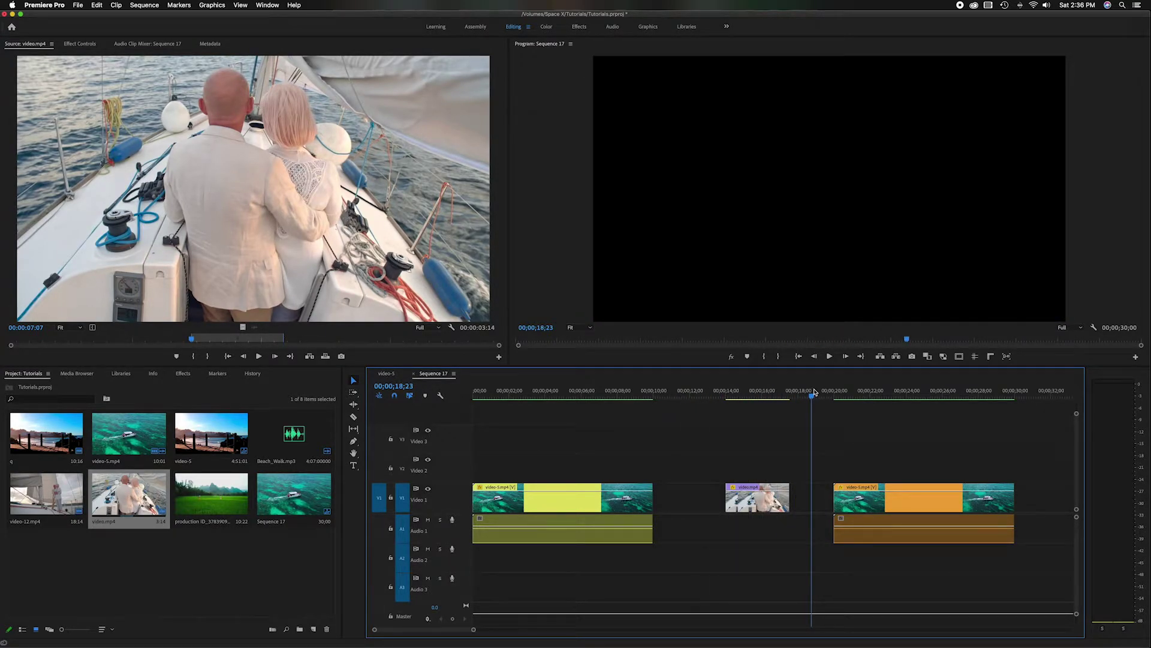
drag(779, 419, 760, 547)
key(Delete)
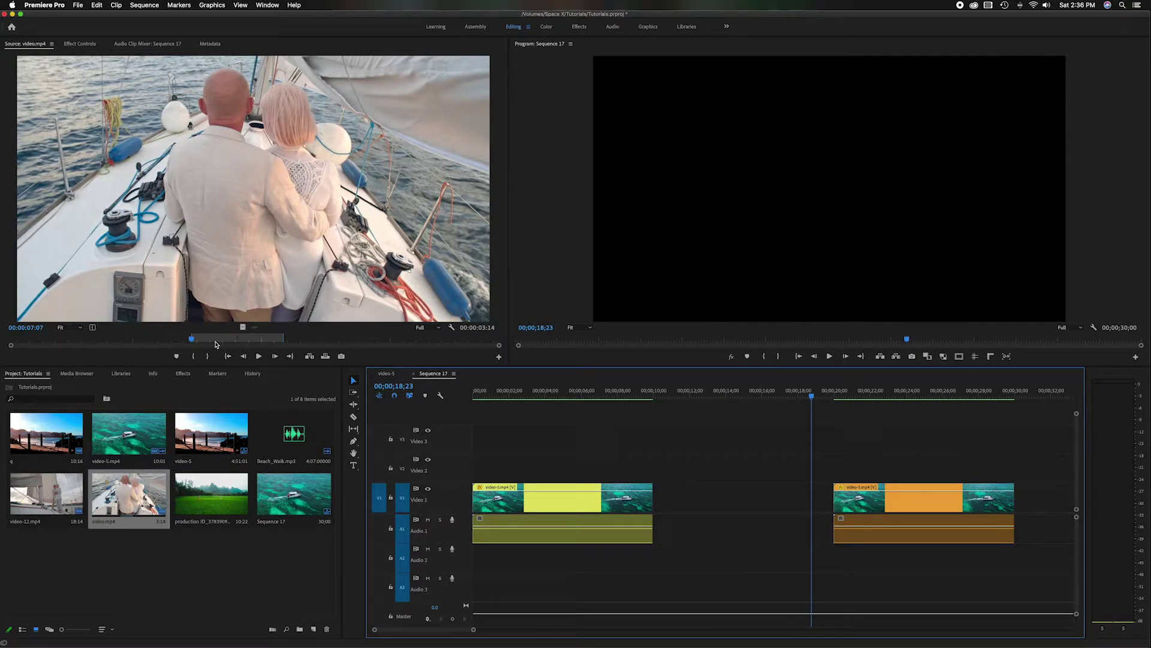
- Mark the source clip's In point at 00:00:00:00 and its Out point at 00:00:14:05
click(192, 340)
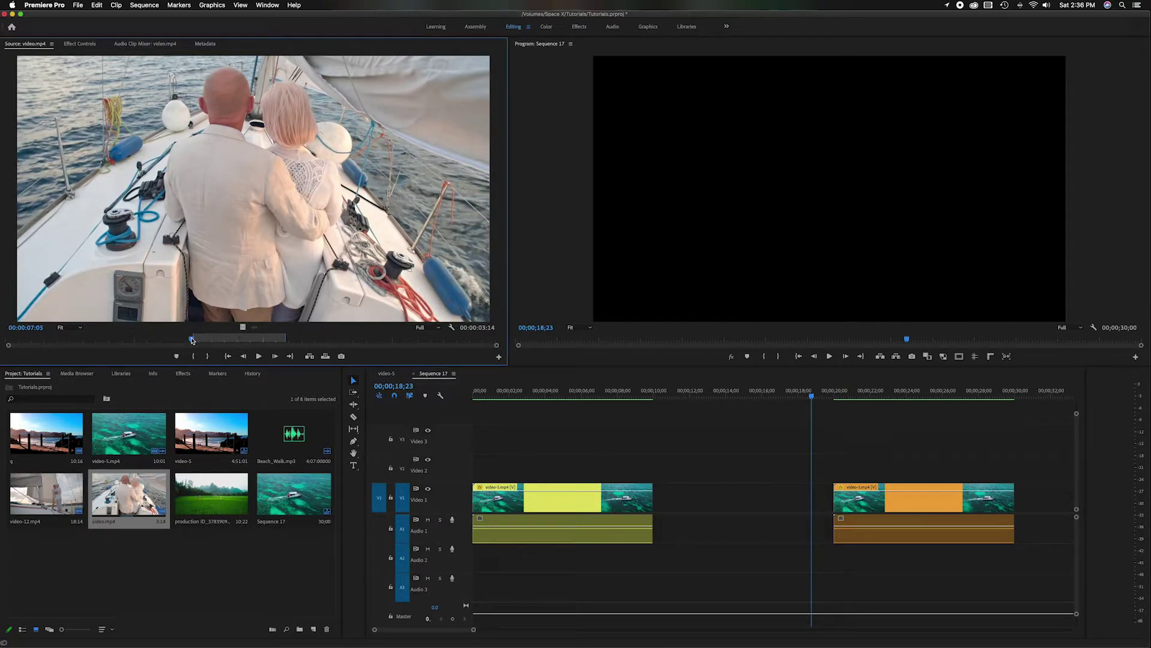
drag(192, 340, 1, 345)
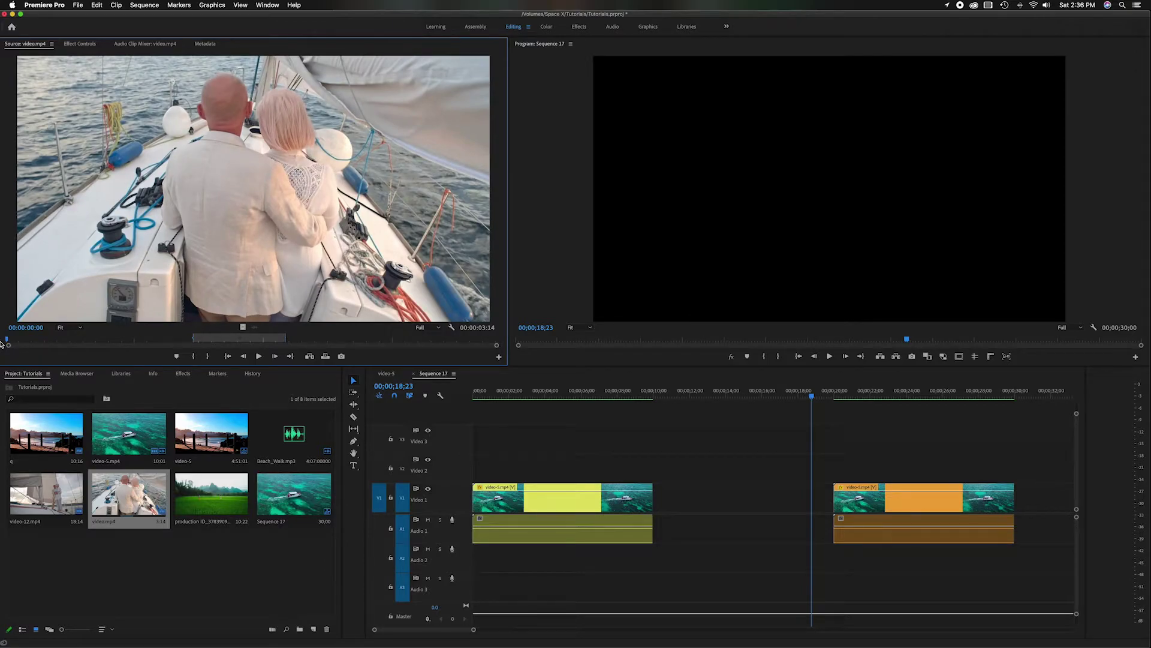
key(i)
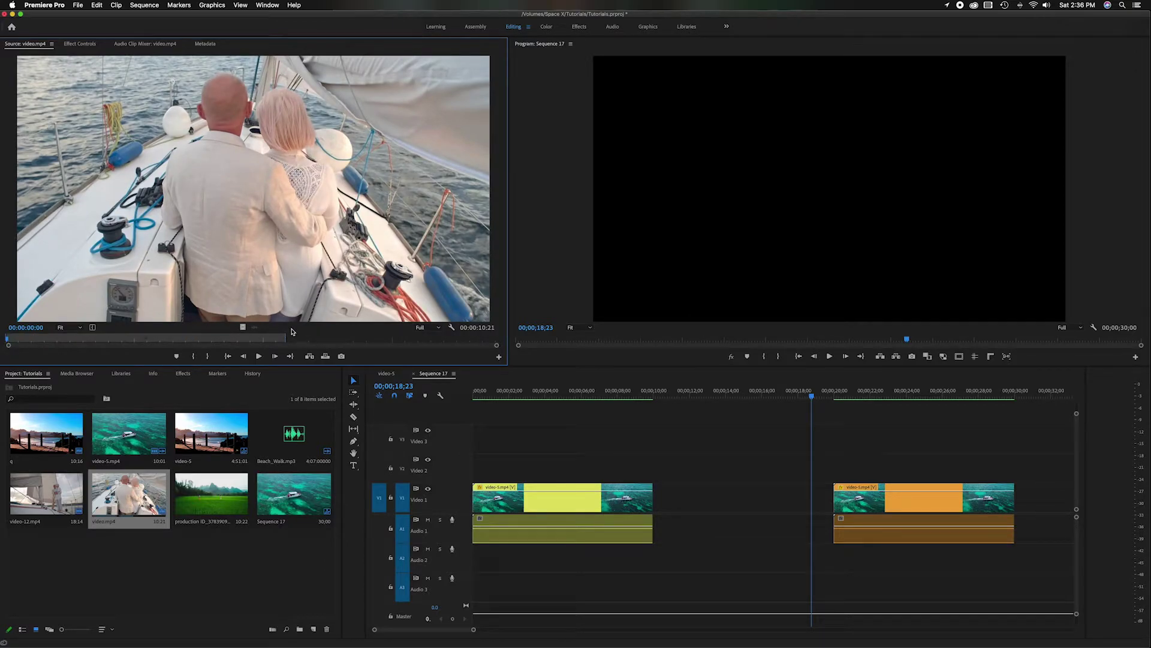
drag(7, 340, 374, 341)
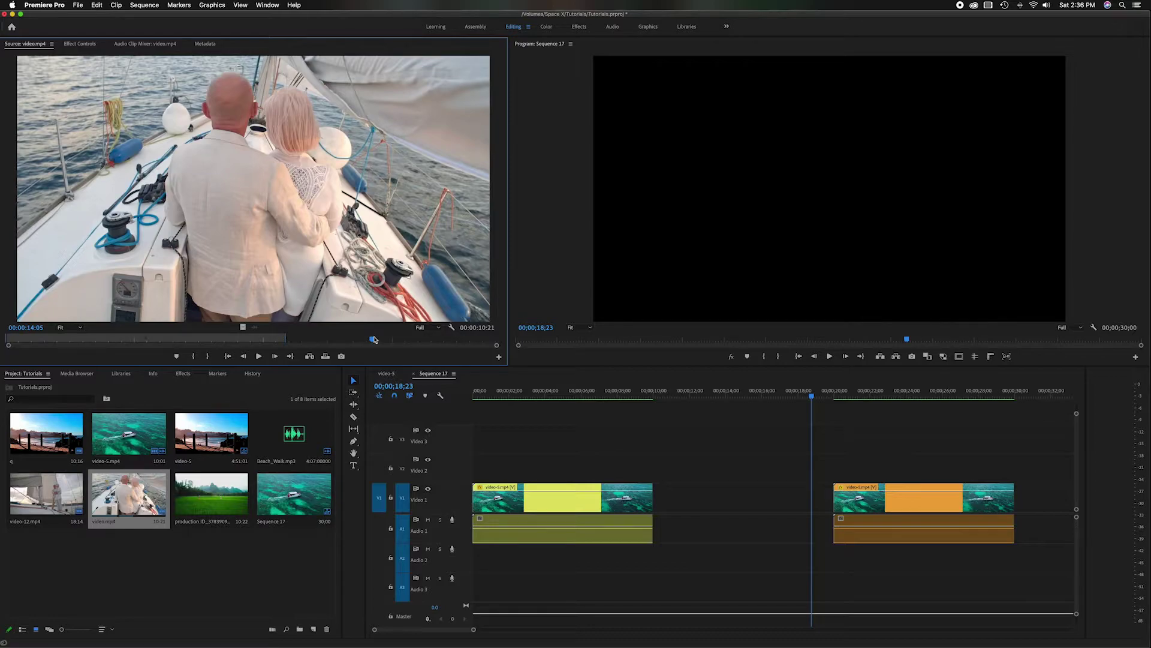
key(o)
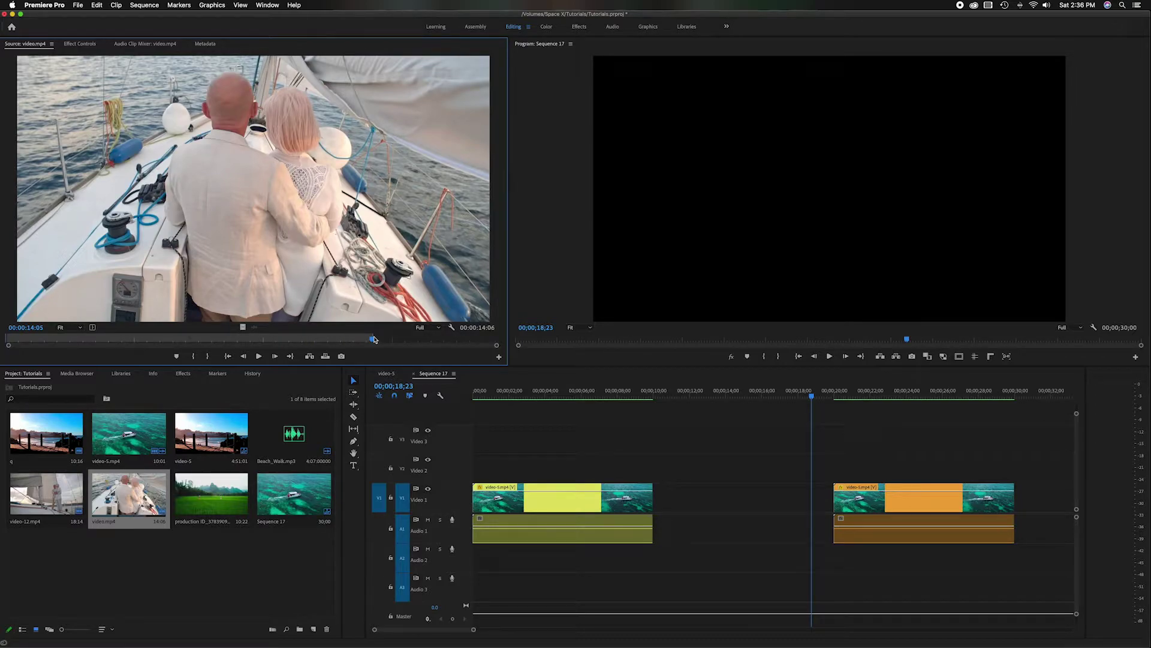
- Try an overwrite edit of the longer video.mp4 range at 00;00;10;00, the end of the first clip, and undo it
drag(812, 398, 654, 397)
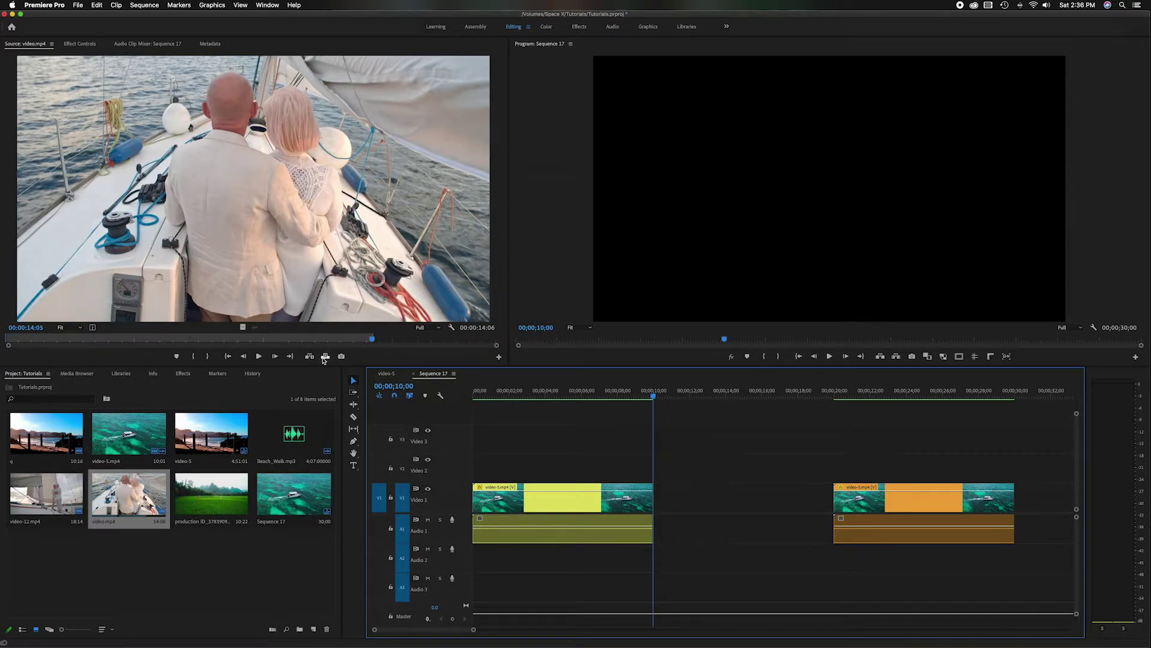
click(325, 356)
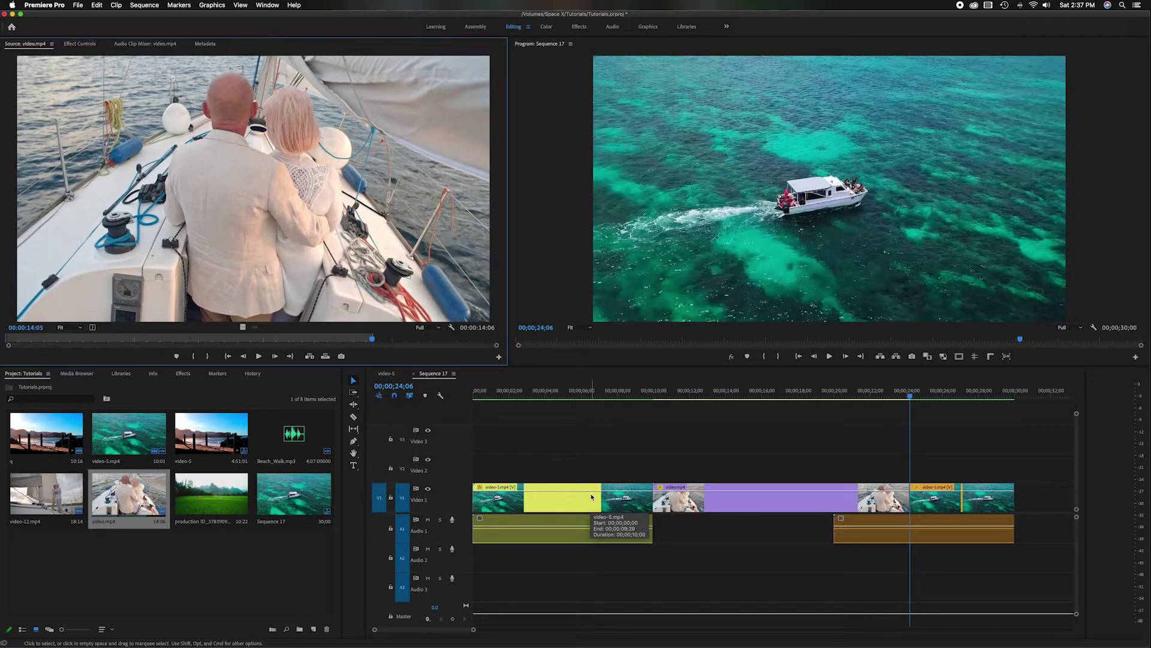
key(super+z)
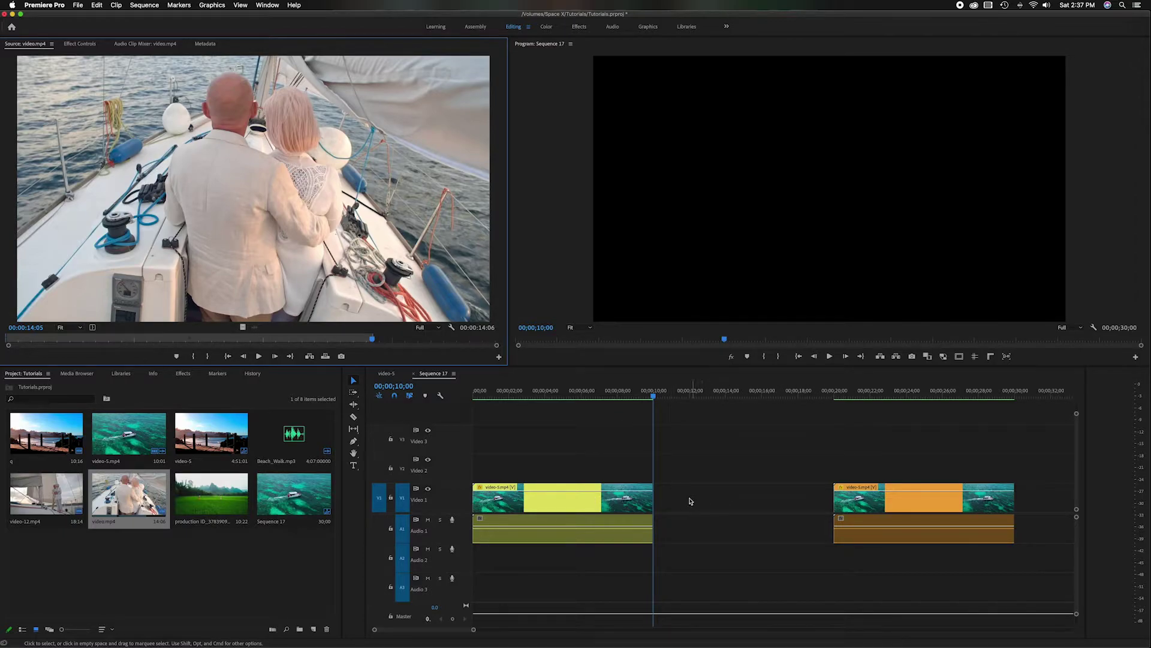
- Mark the gap between the two video-5.mp4 clips on Video 1 as the sequence's In-to-Out range
click(728, 502)
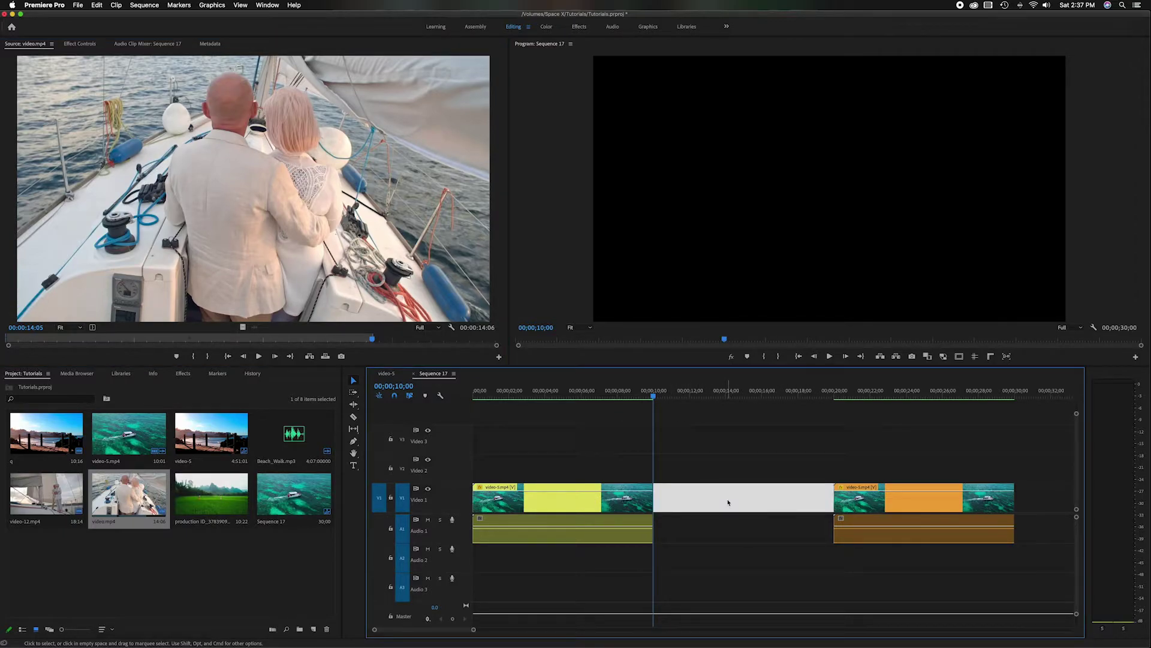
key(slash)
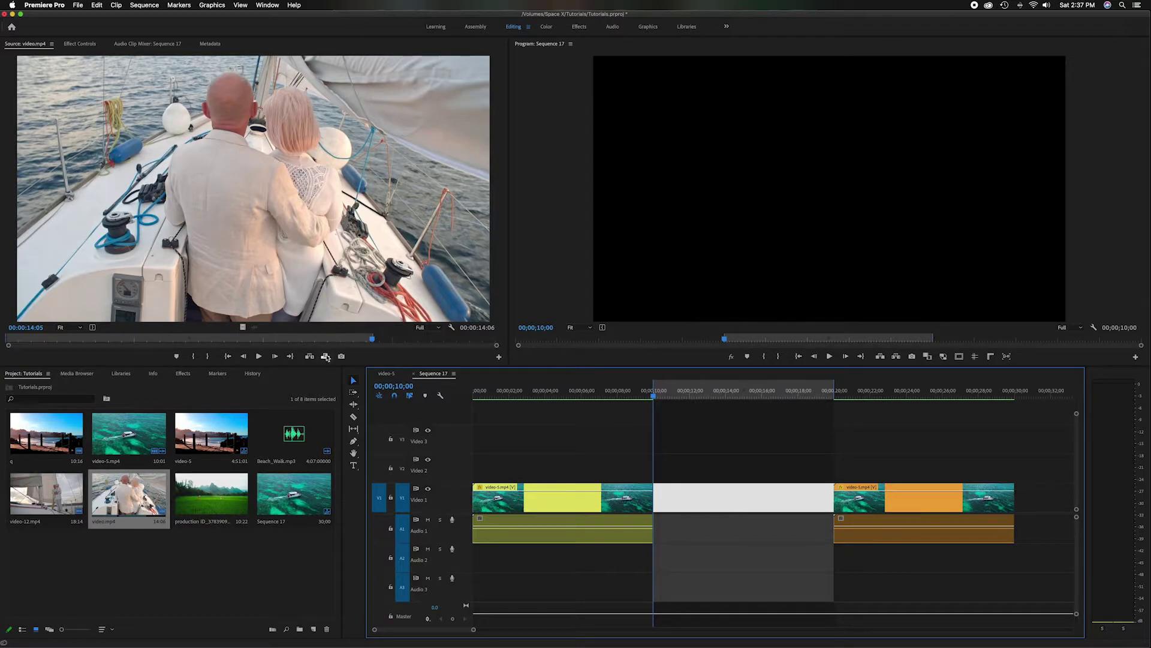
- Overwrite the marked gap with video.mp4 using Change Clip Speed (Fit to Fill), and undo the edit
click(325, 357)
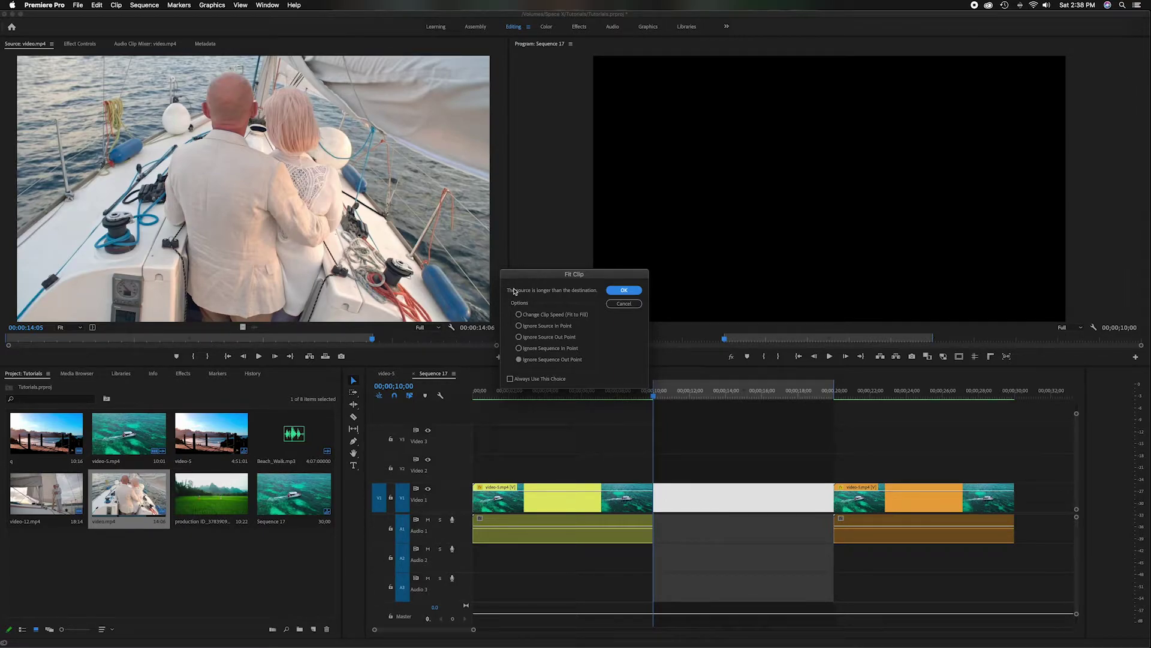
click(519, 316)
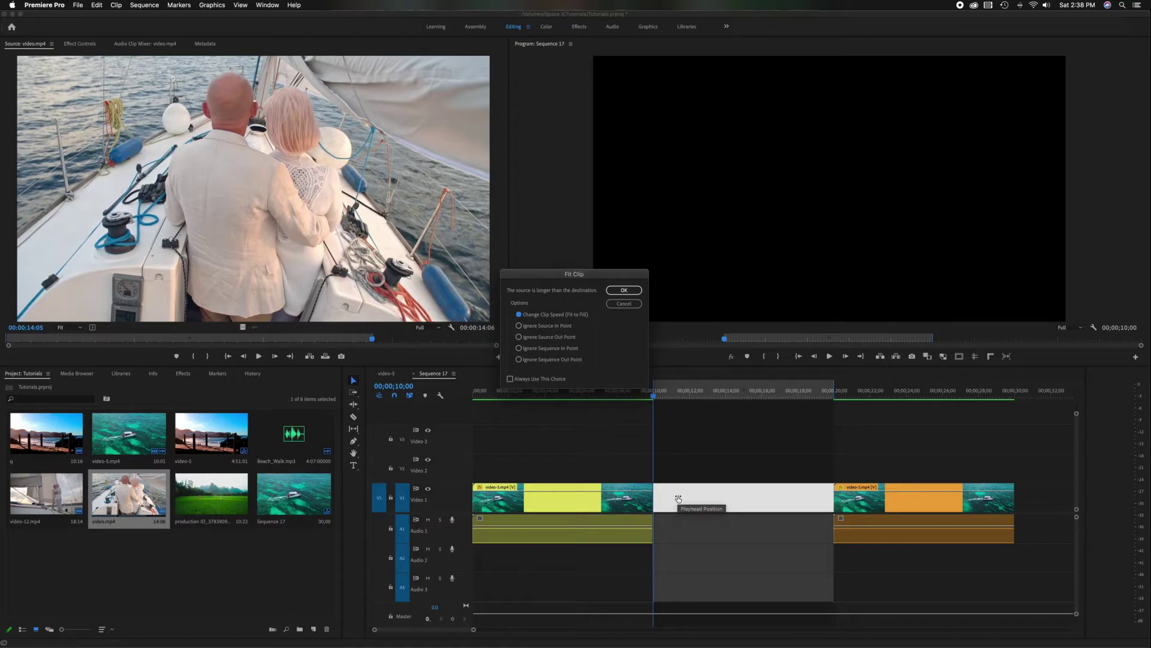
click(624, 290)
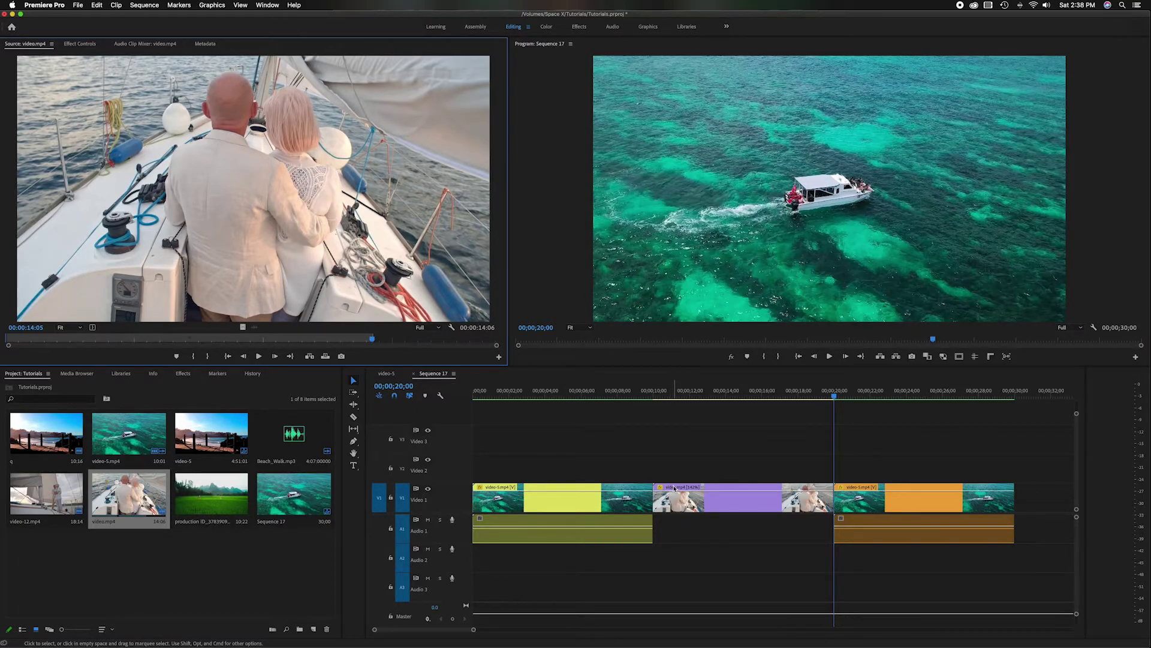
mouse_move(674, 488)
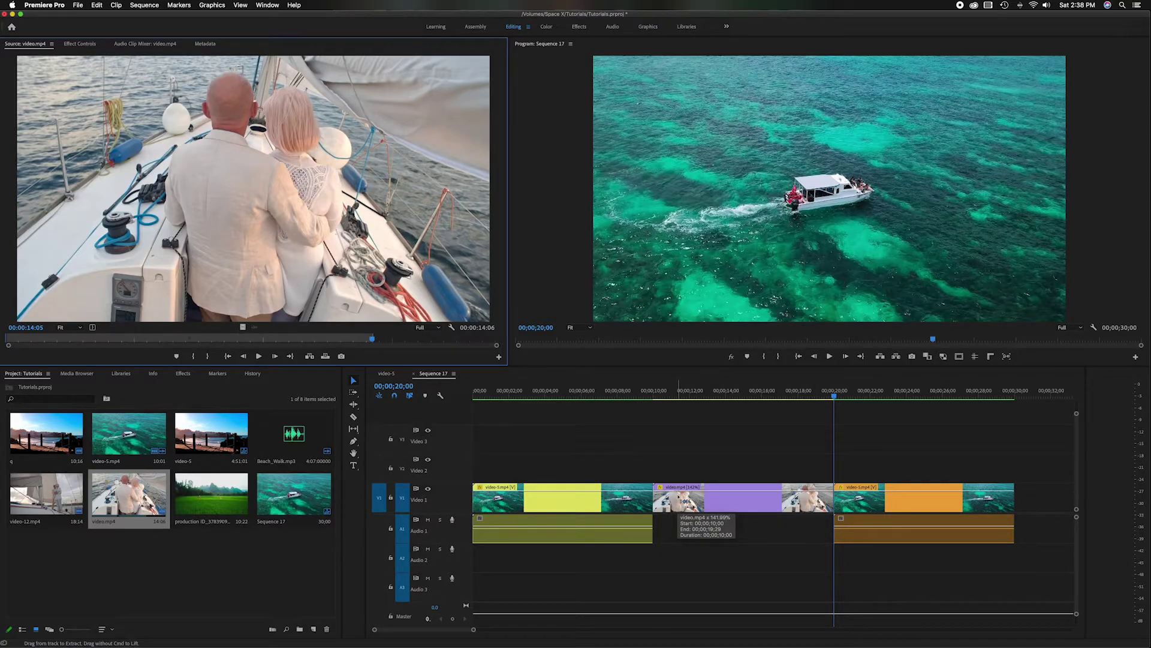
key(super+z)
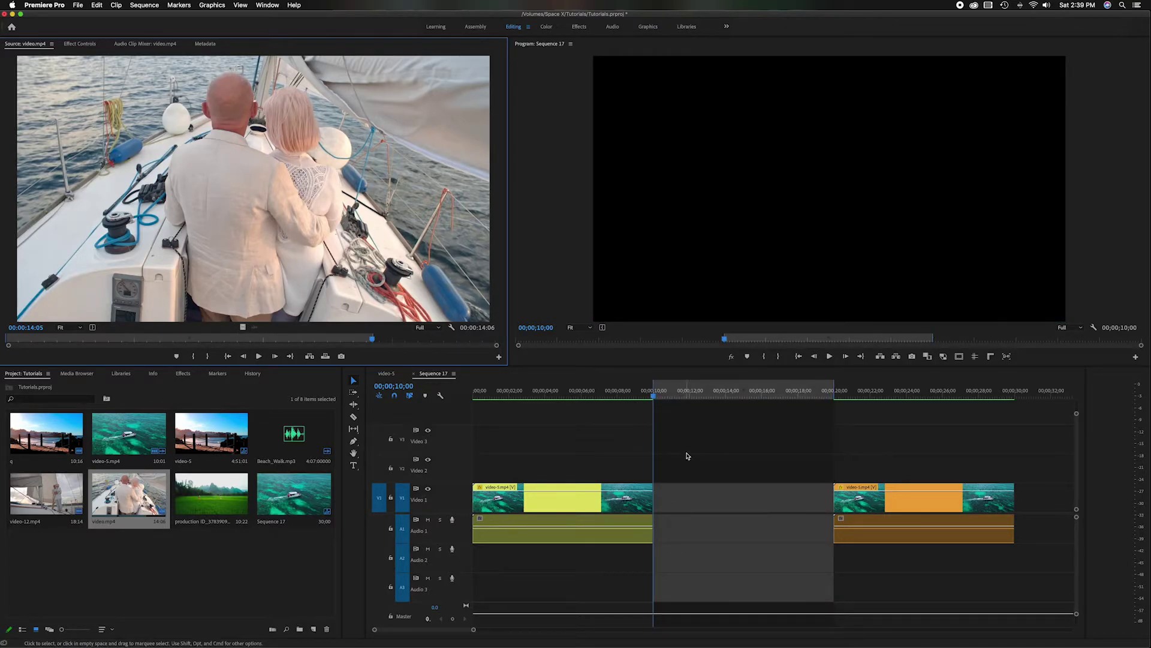
- Try overwriting the marked gap with video.mp4 using Ignore Sequence Out Point, and undo the edit
click(326, 356)
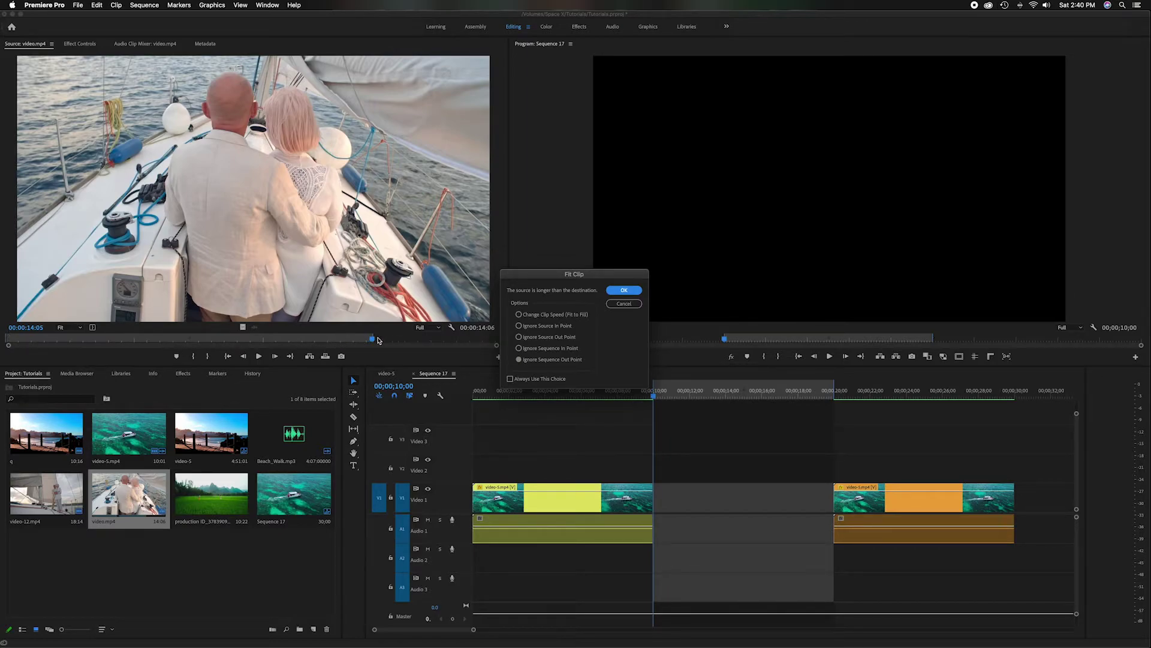
click(518, 348)
click(518, 360)
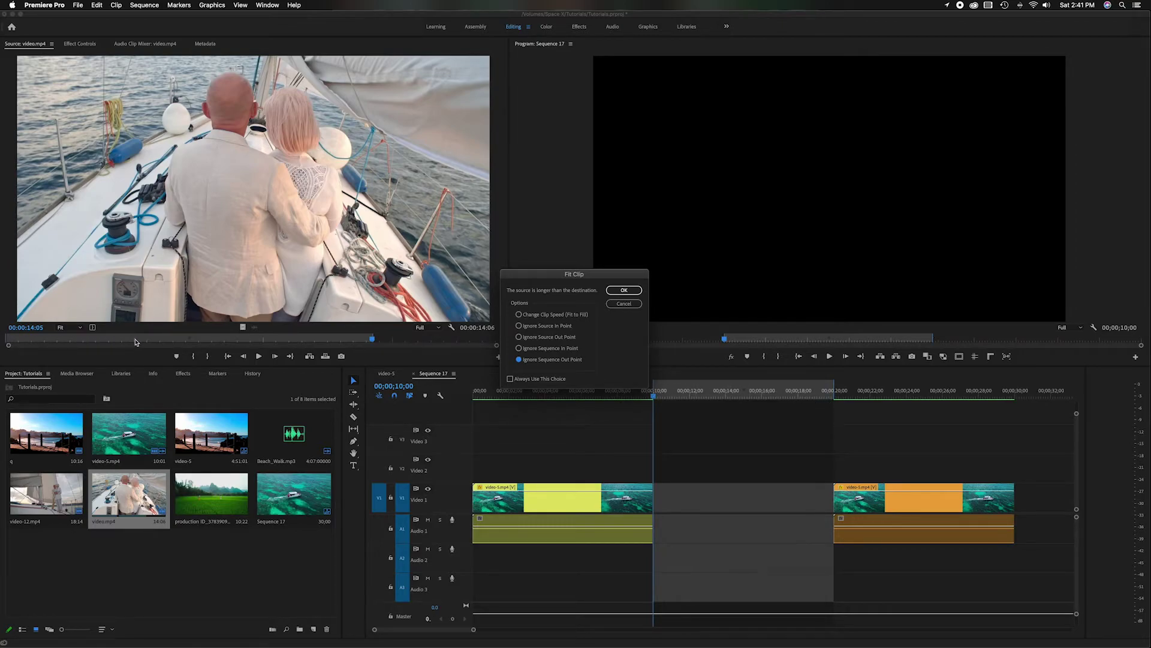
click(629, 292)
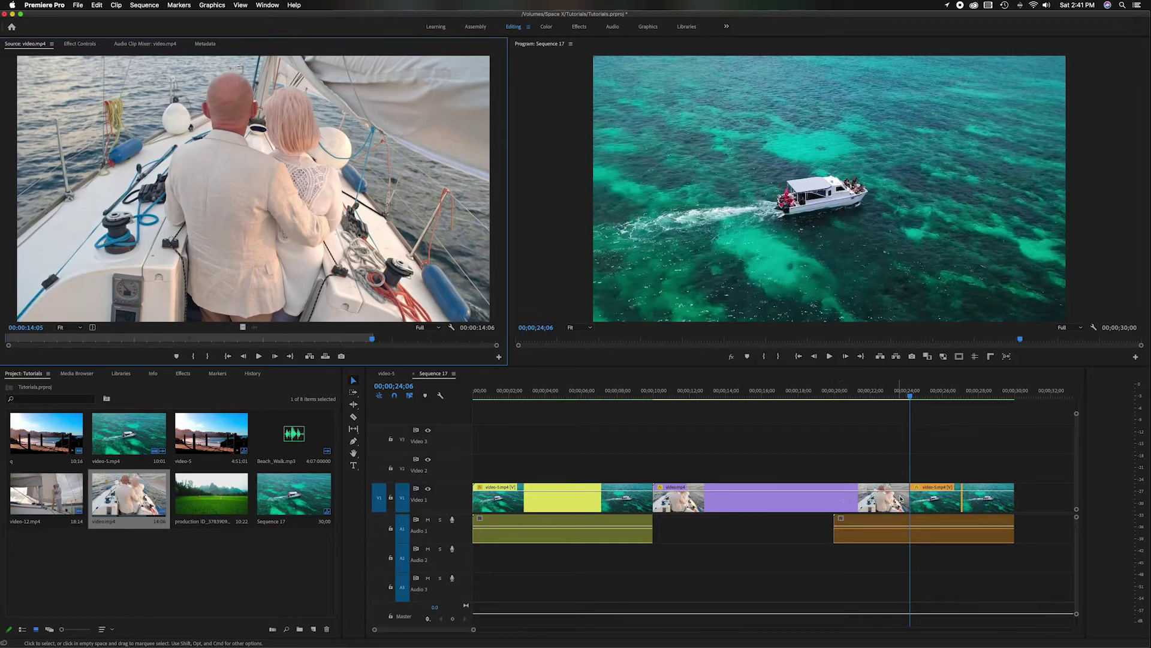
key(super+z)
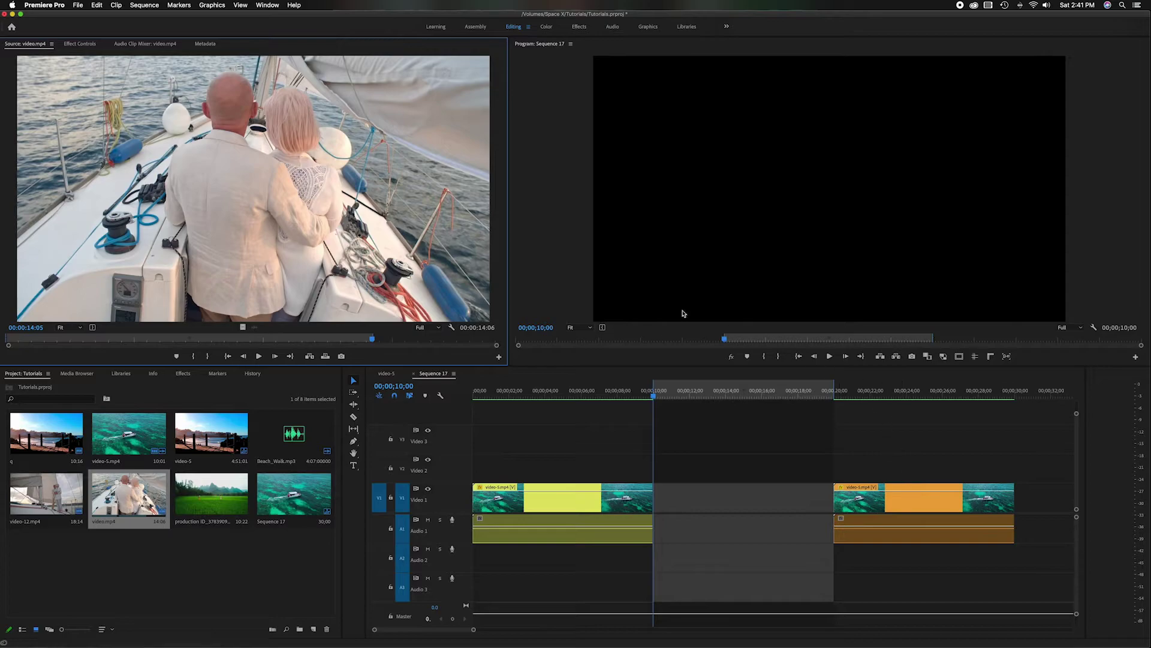
- Overwrite the marked gap on Video 1 with video.mp4 using the Ignore Source In Point option
click(325, 357)
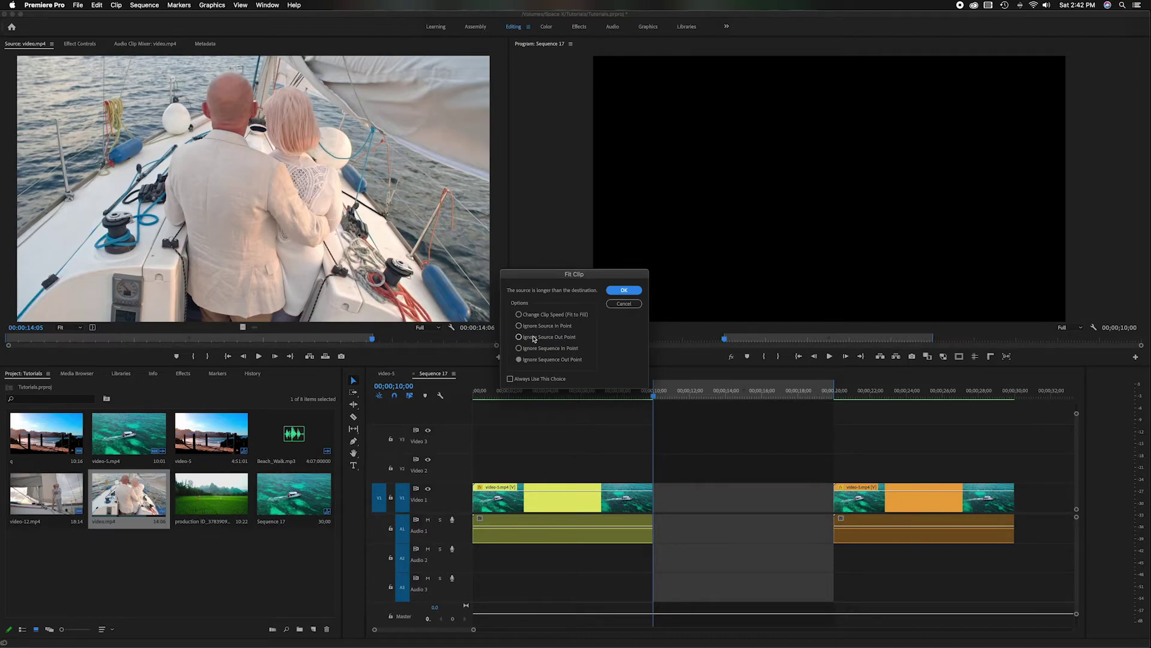
click(520, 326)
click(616, 292)
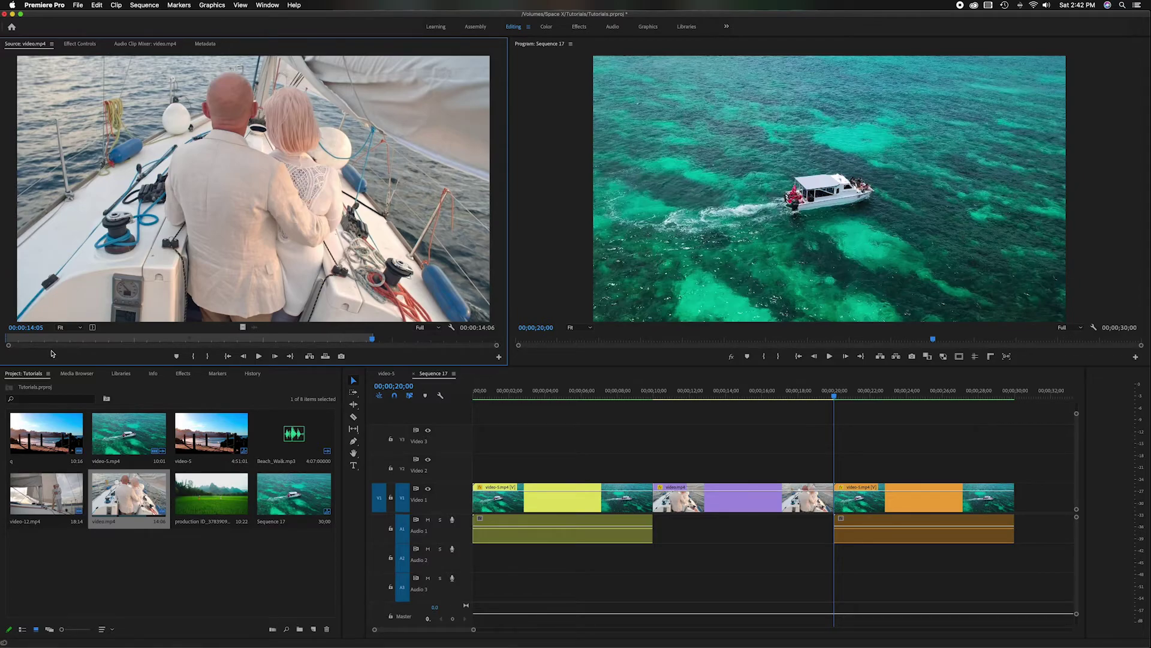
- Try slipping the video.mp4 clip on Video 1 with the Slip tool, and undo the slips and the overwrite edit
click(354, 427)
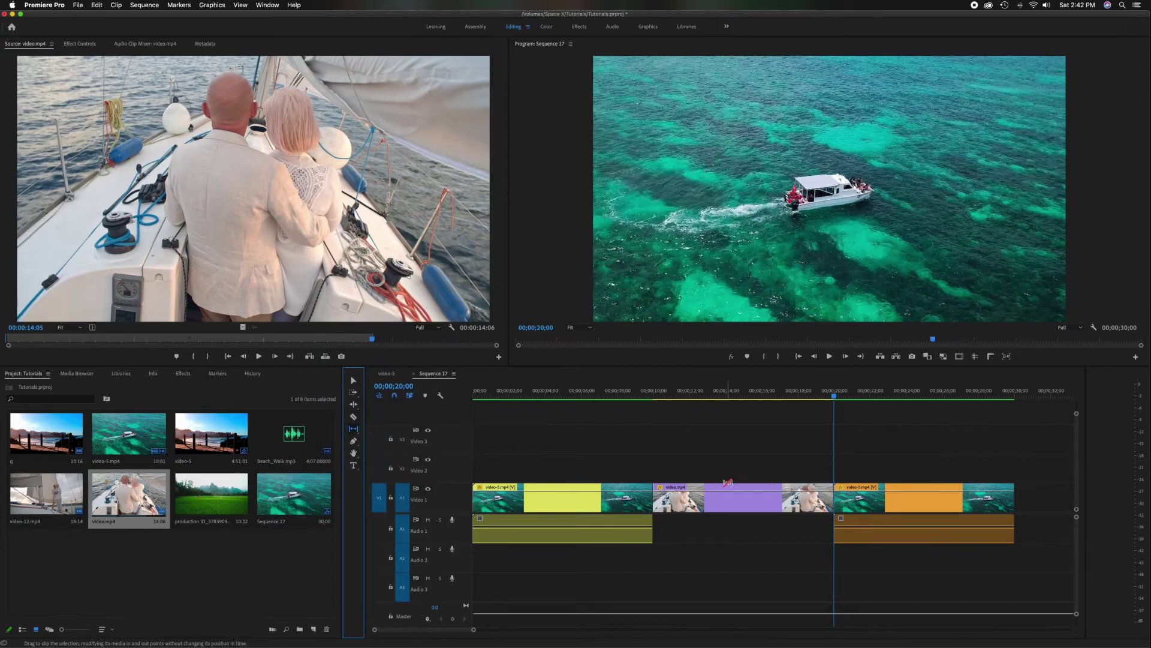
drag(731, 498, 758, 502)
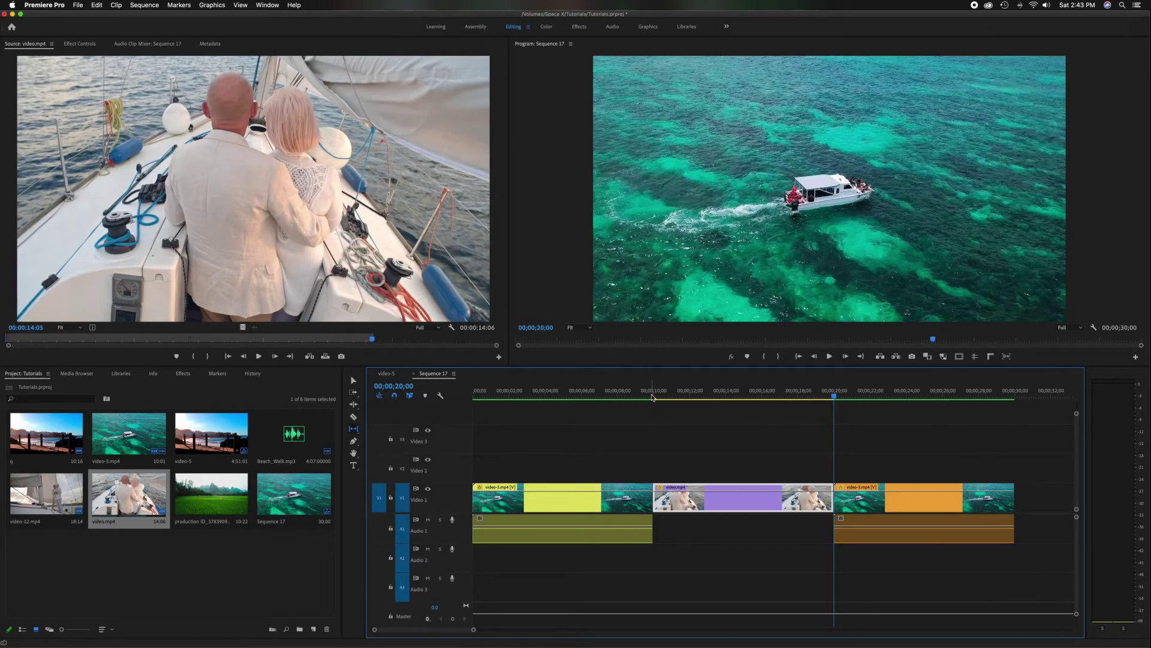
click(653, 396)
click(834, 396)
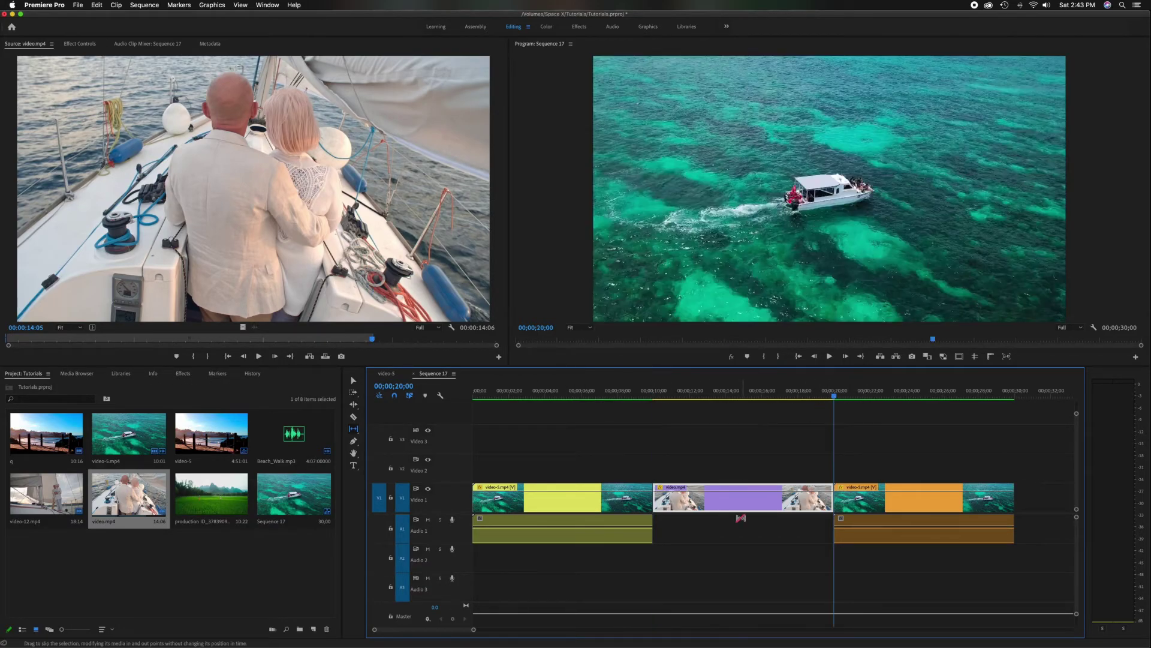
mouse_move(740, 502)
mouse_down()
mouse_move(750, 501)
mouse_move(735, 502)
mouse_up()
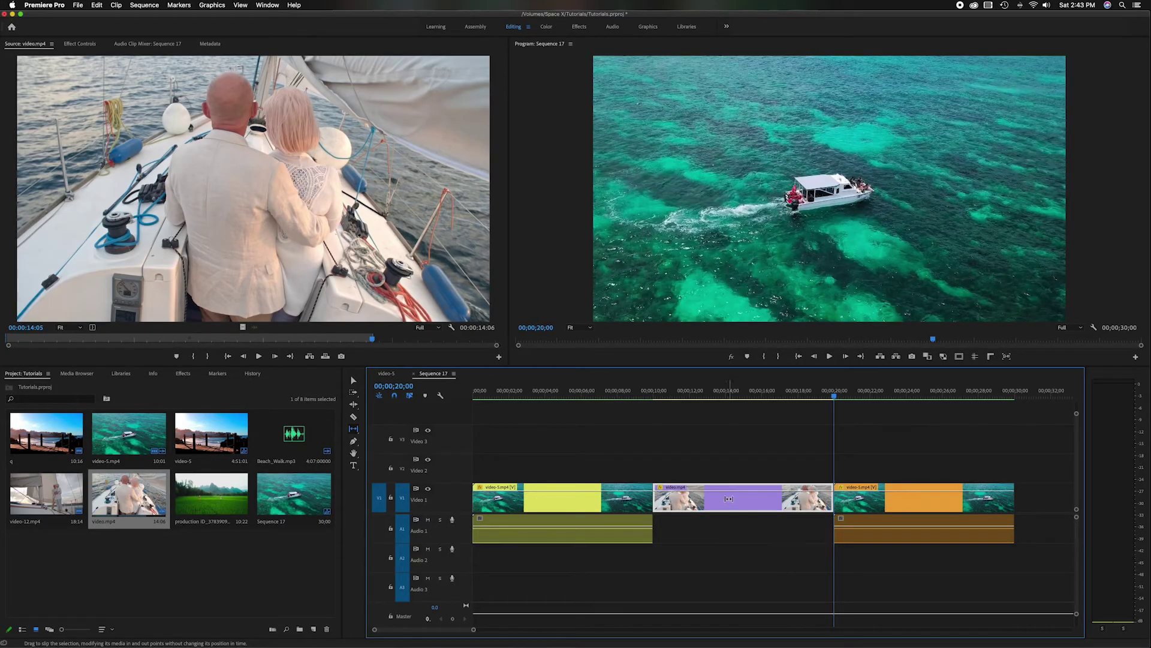
key(v)
click(717, 528)
key(super+z)
- Move the sequence playhead to 00;00;10;26 and mark the gap between the two video-5.mp4 clips as the In-to-Out range
drag(675, 394, 670, 399)
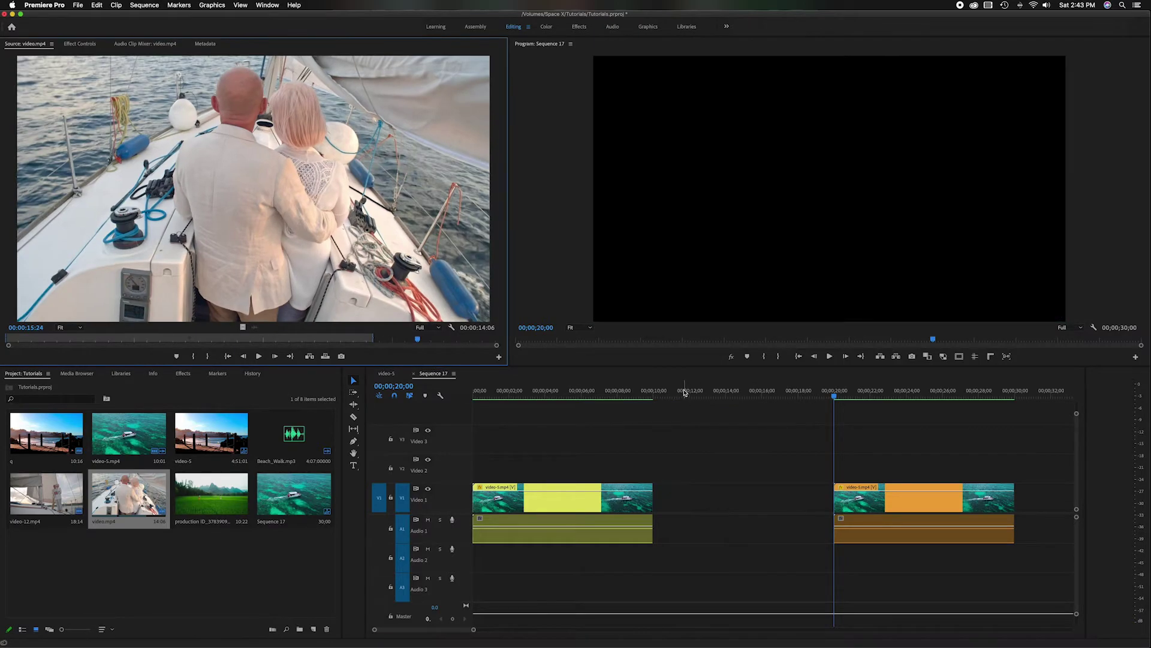
click(701, 498)
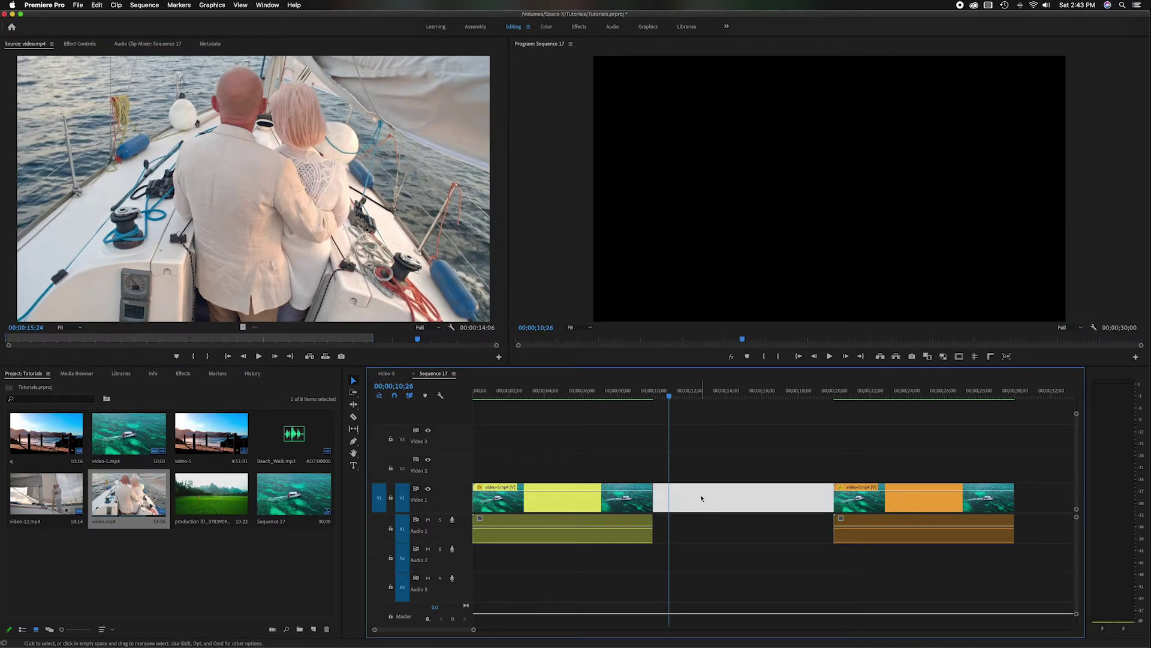
key(/)
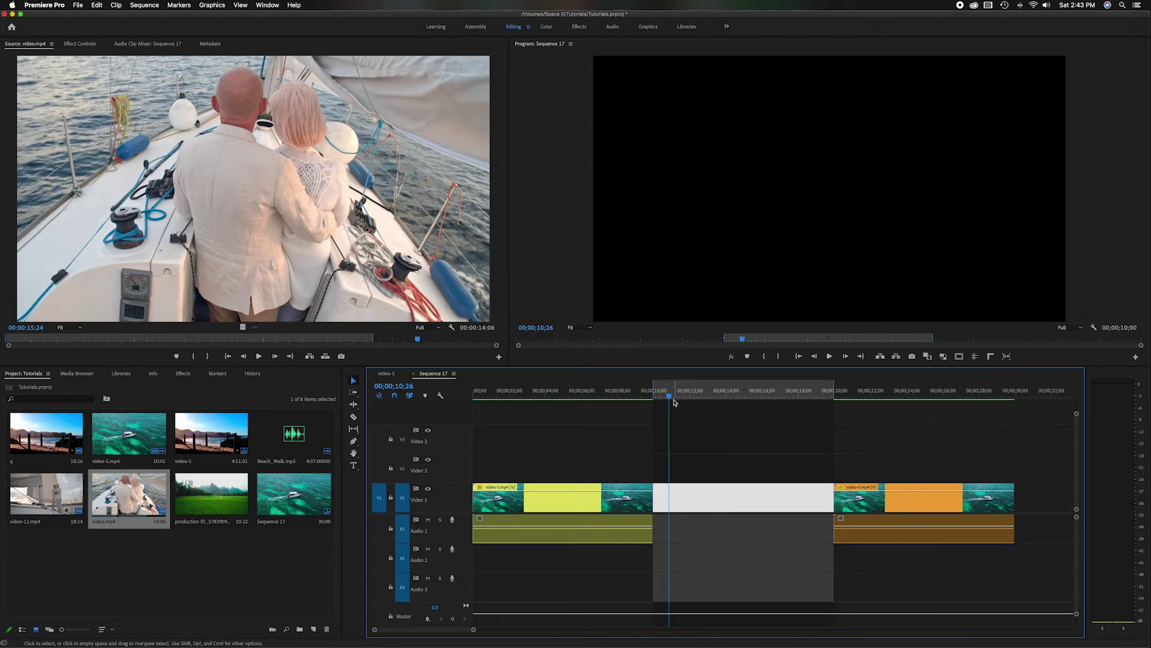
- Examine the Fit Clip options for overwriting the marked gap with video.mp4, including Change Clip Speed (Fit to Fill), and cancel the edit
click(326, 357)
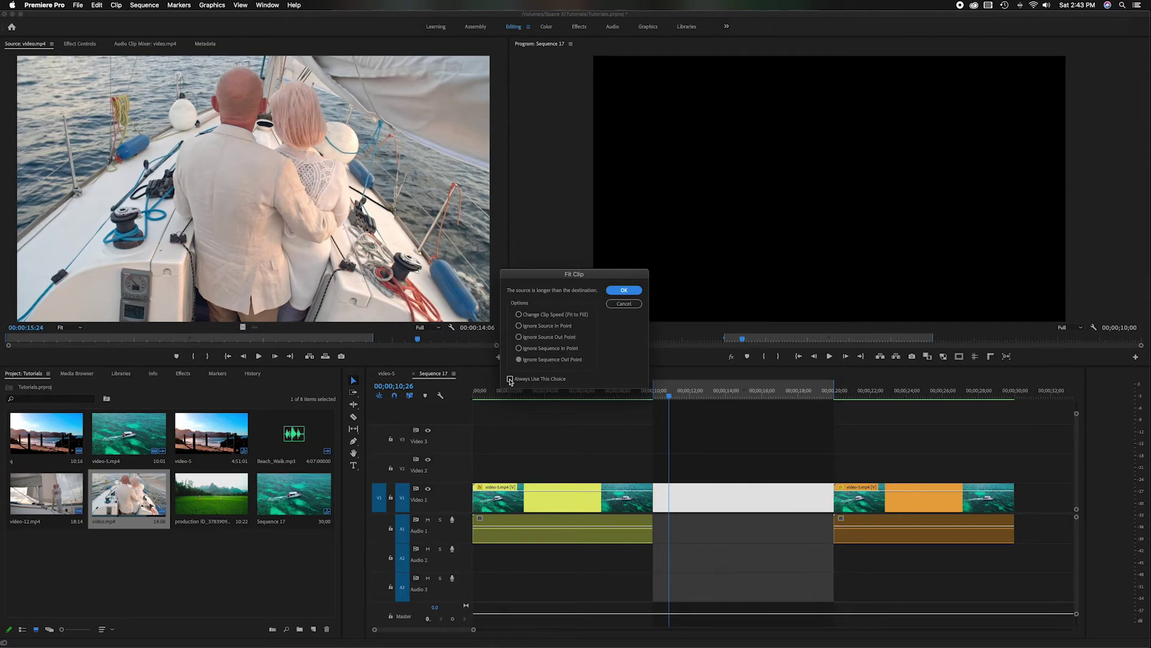
click(538, 316)
click(623, 304)
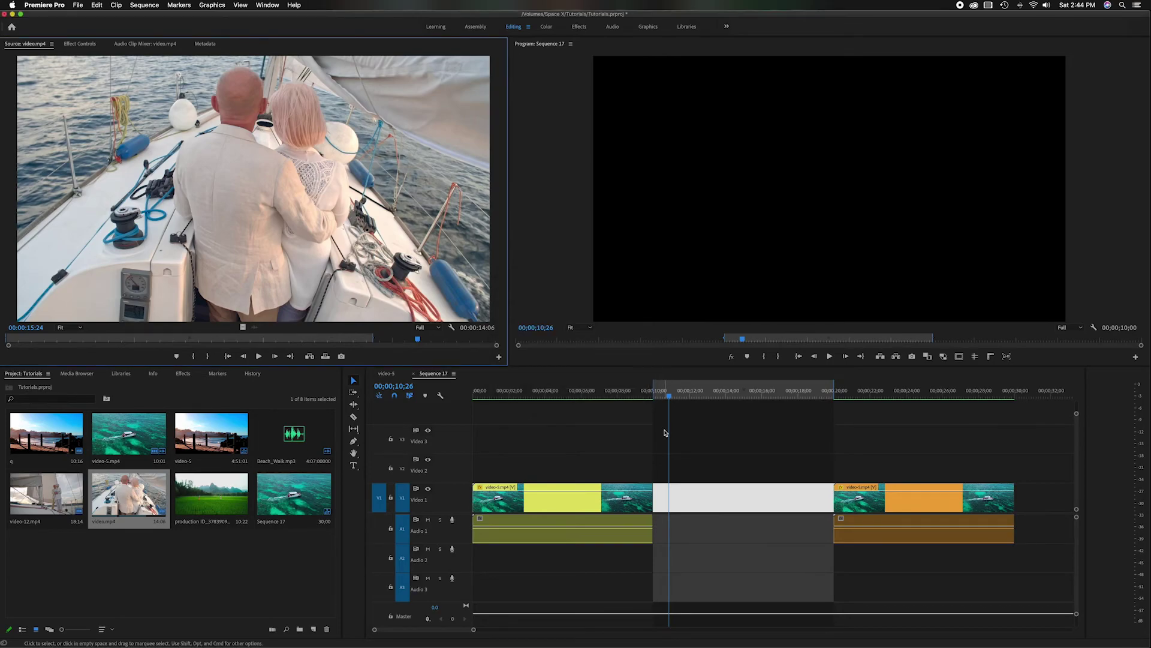
click(325, 356)
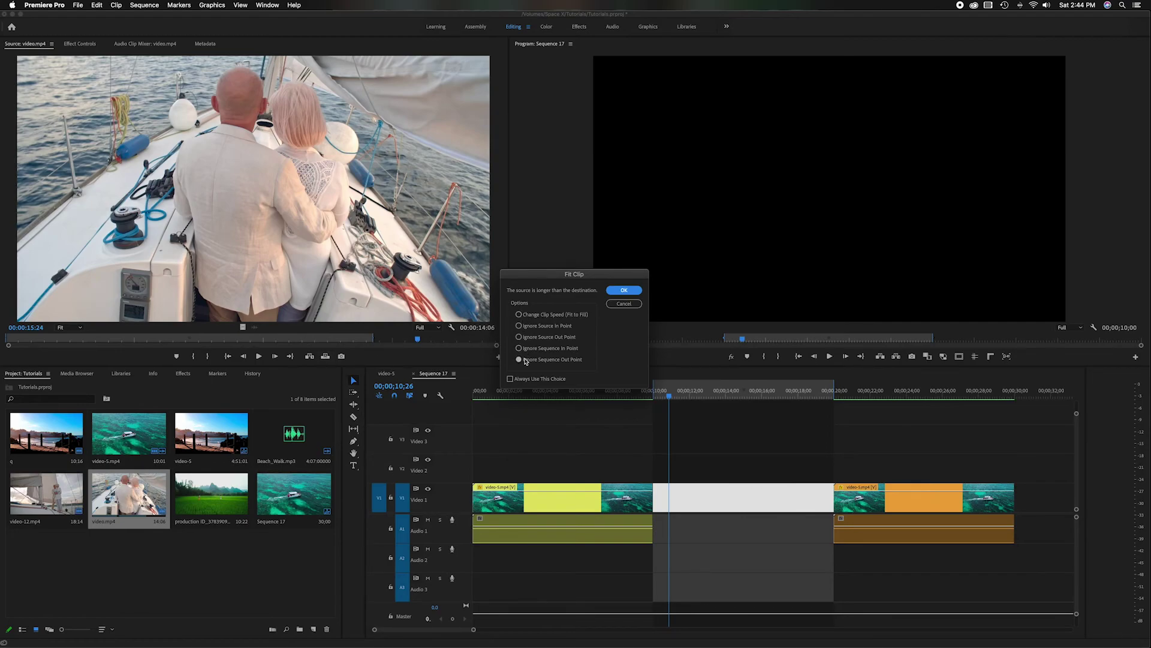
click(625, 304)
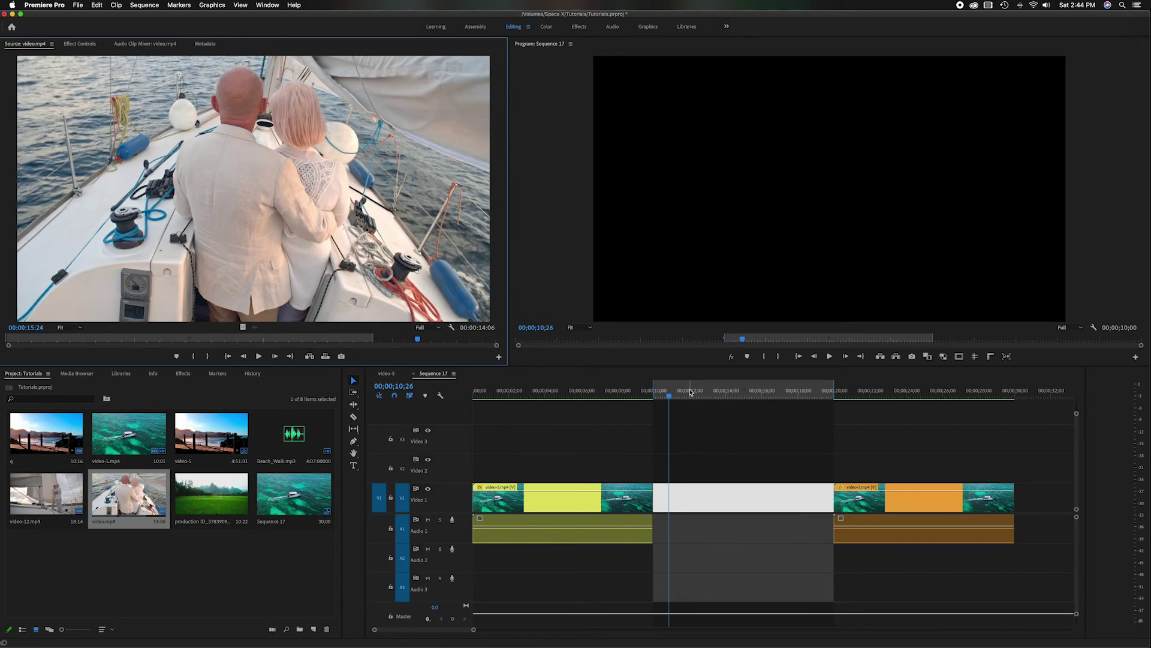